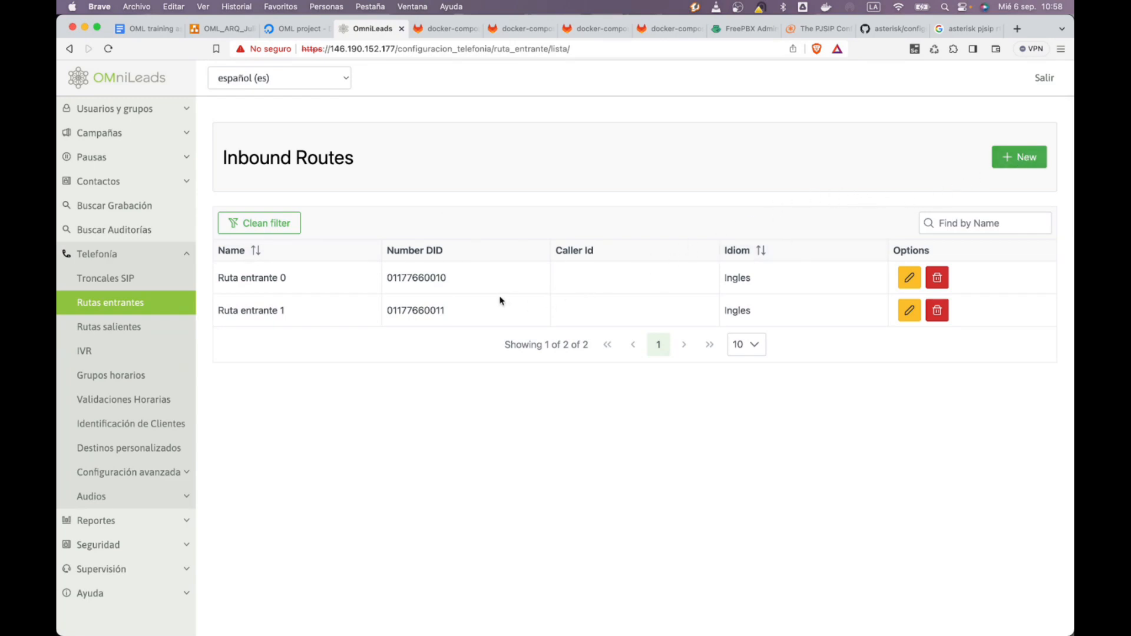
left_click_drag(471, 279, 385, 279)
right_click(397, 278)
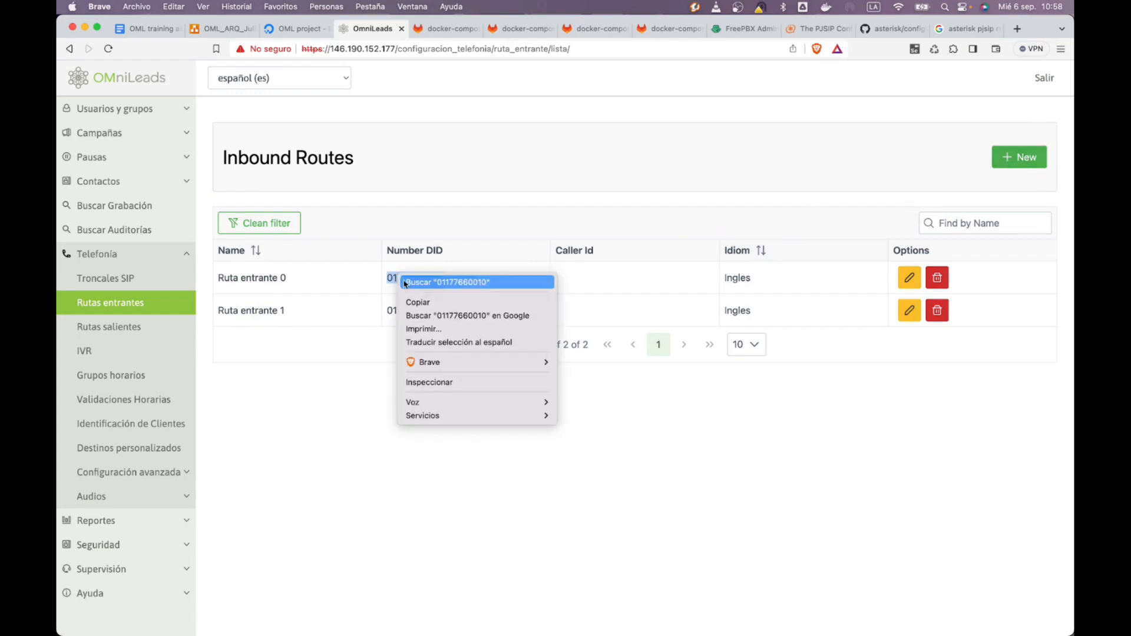
left_click(422, 302)
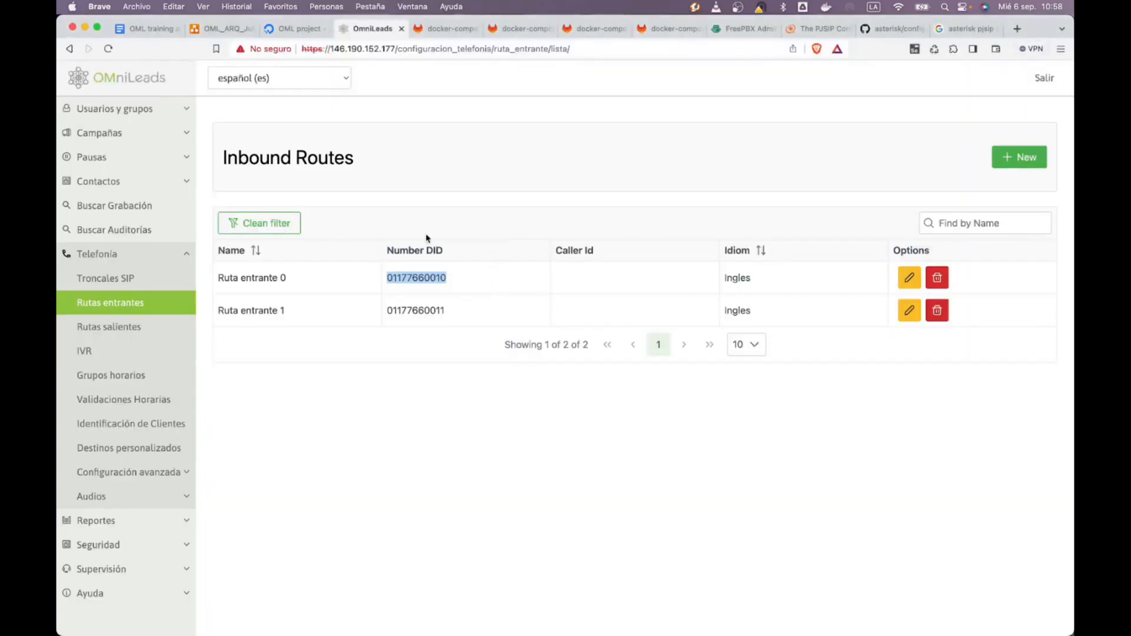
key("super+Tab")
left_click(320, 336)
left_click(344, 89)
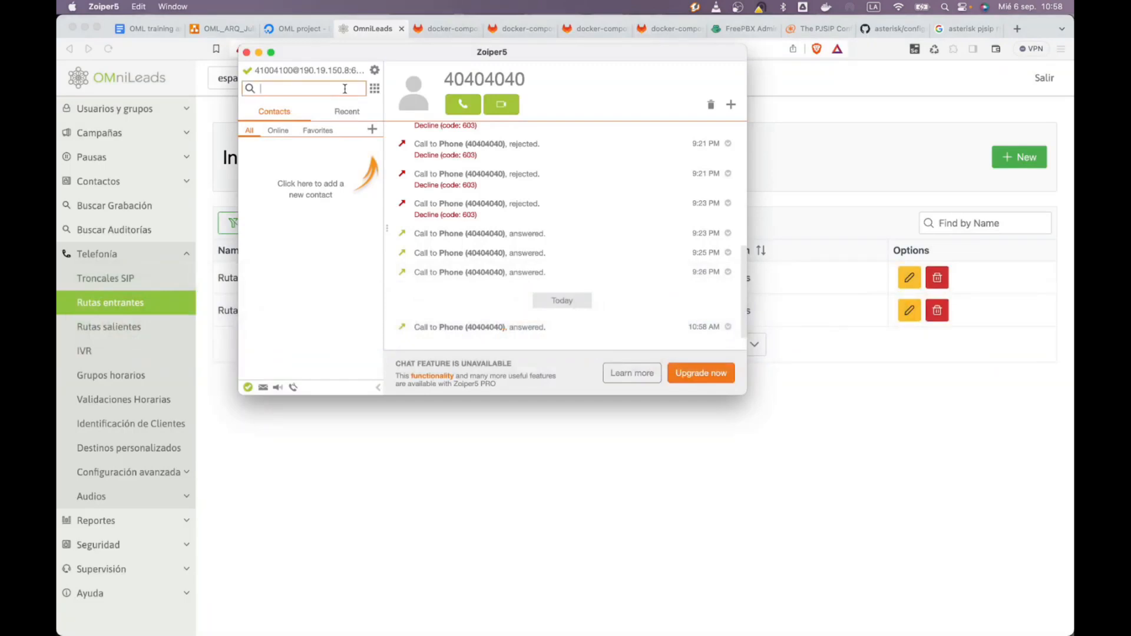
key("super+v")
key("Return")
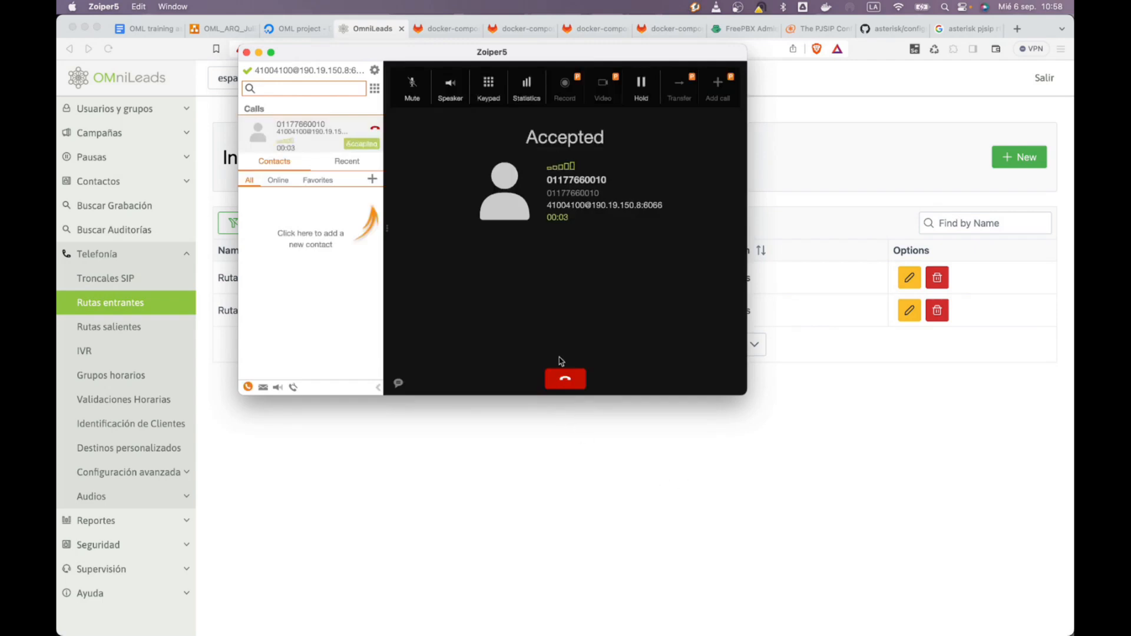
left_click(250, 545)
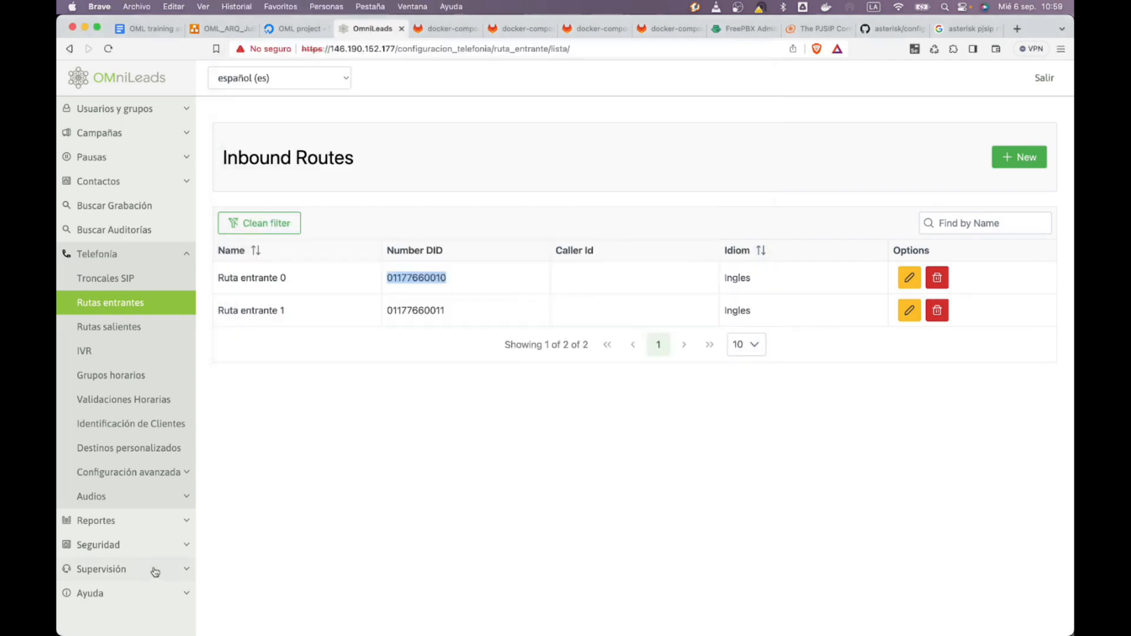
View Supervisión > Campañas Entrantes during the call, then hang up the test call in Zoiper
left_click(151, 569)
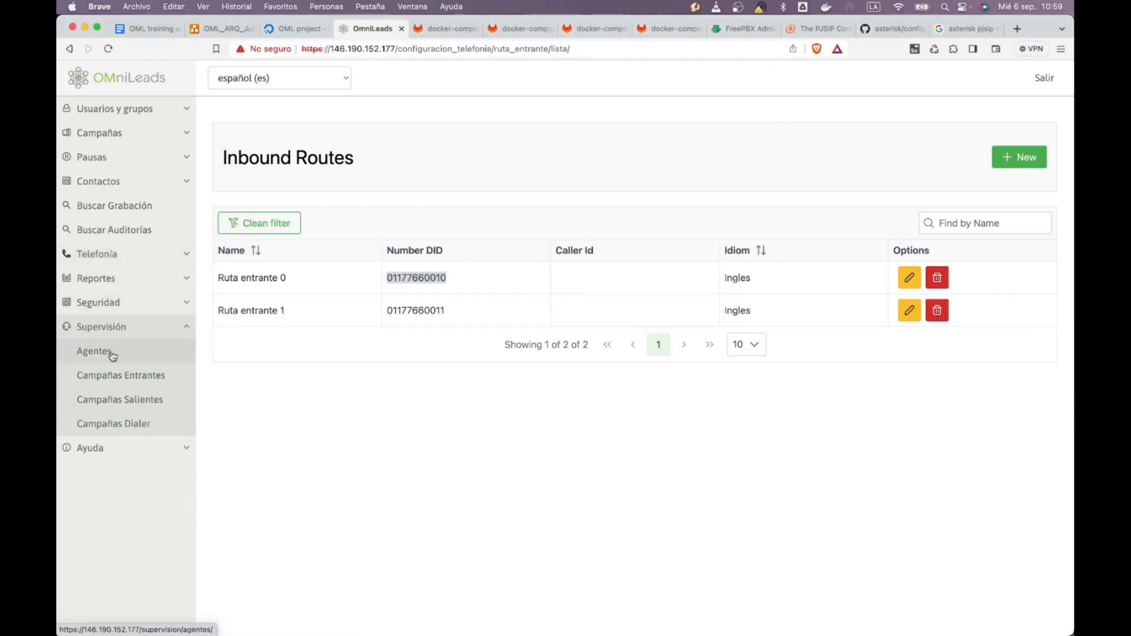
left_click(152, 377)
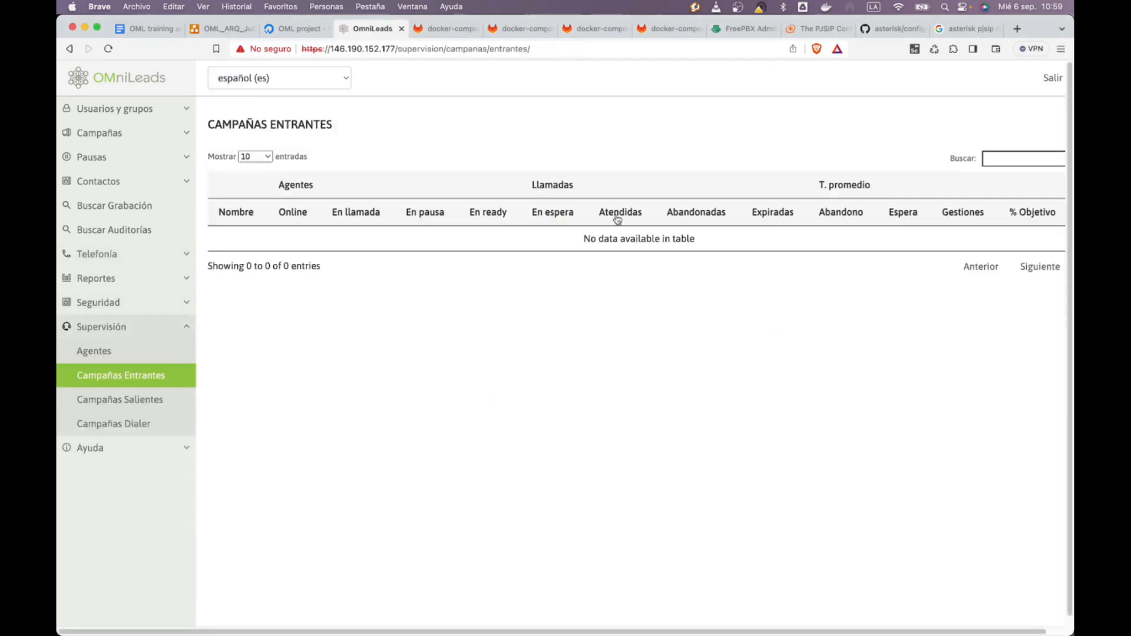
key("super+Tab")
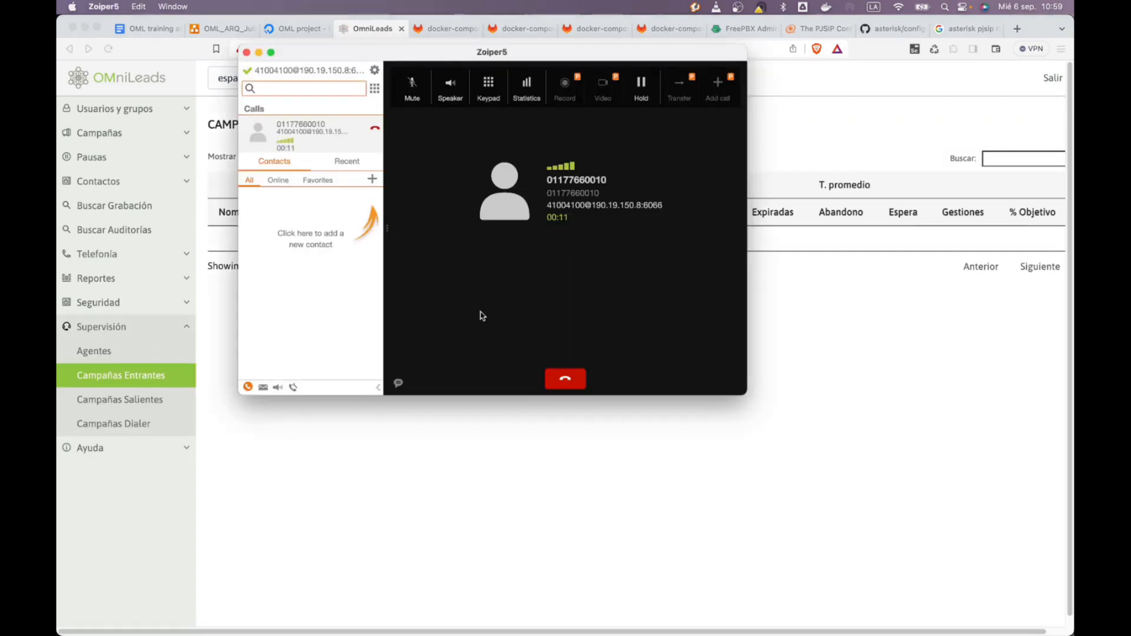
left_click(567, 381)
left_click(848, 439)
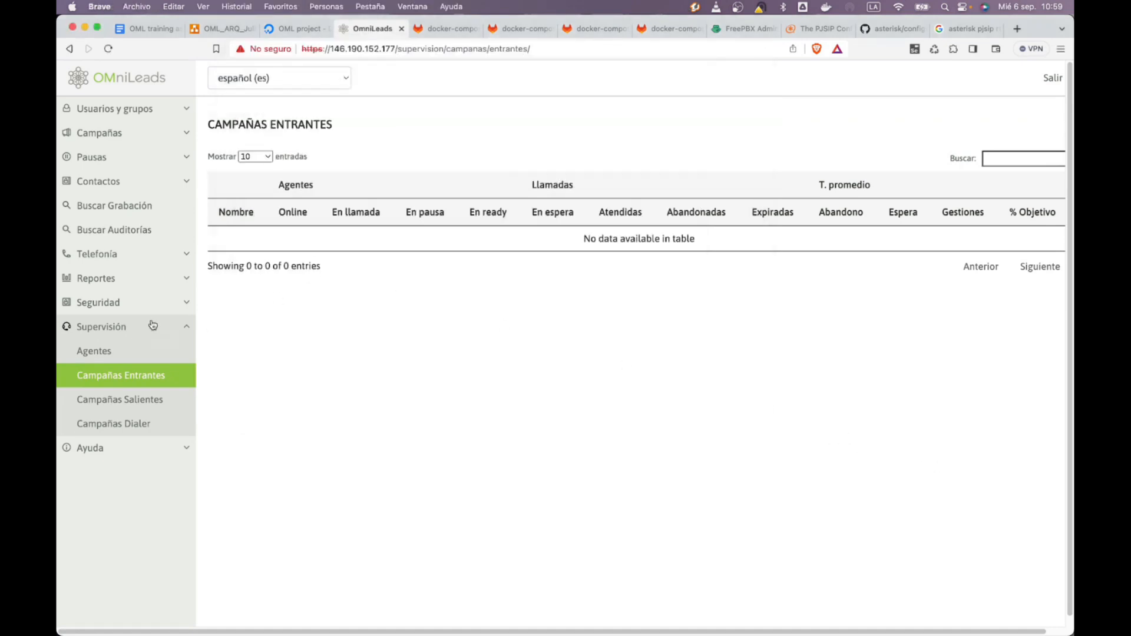
Go to Telefonía > Audios > Listas de Música de Espera
left_click(120, 260)
left_click(188, 489)
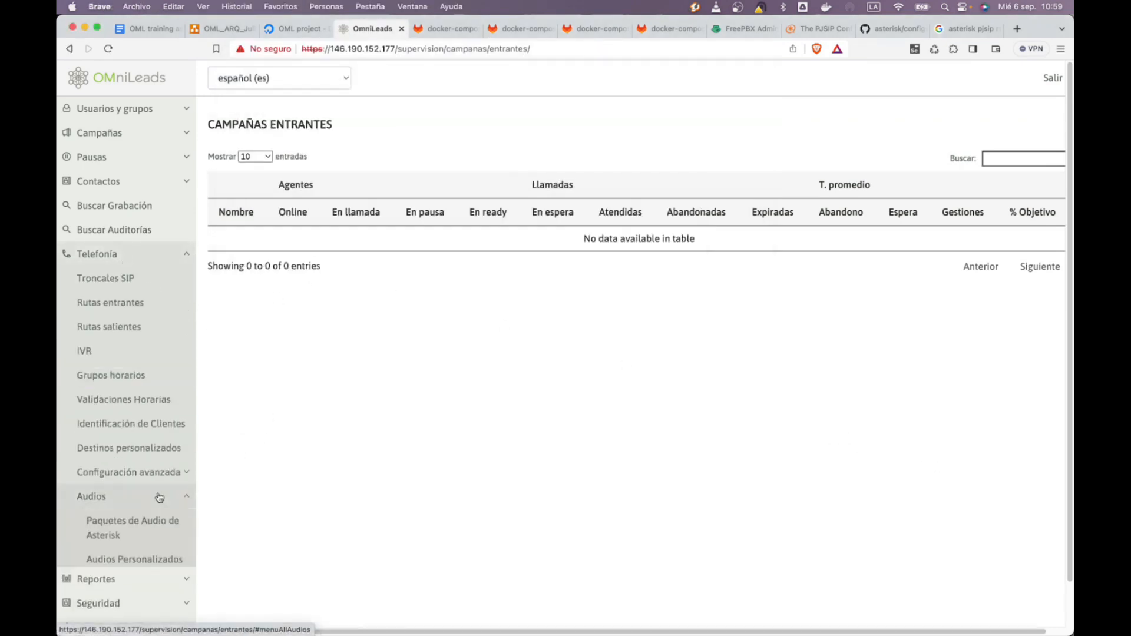
left_click(131, 578)
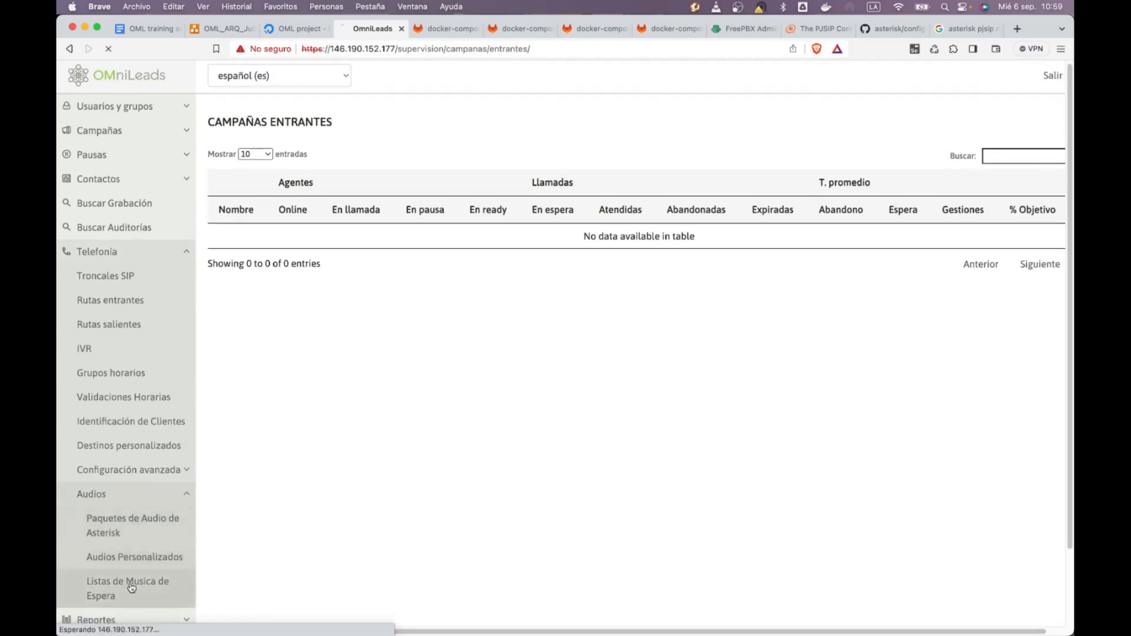
Create and save a new music-on-hold playlist named 'wwww'
left_click(231, 229)
left_click(293, 163)
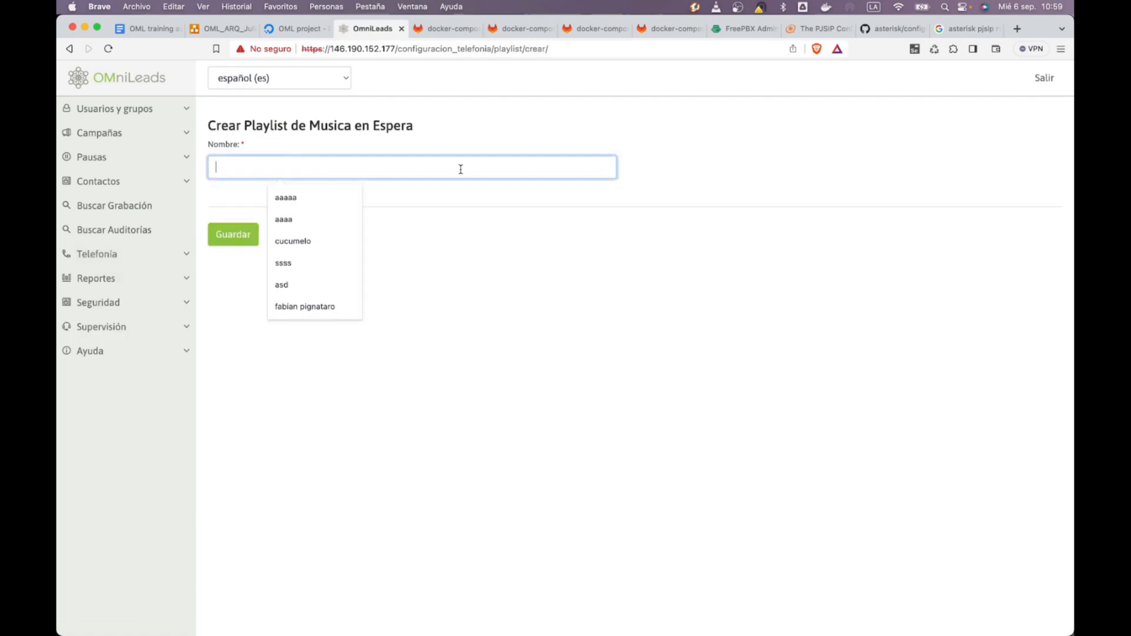
type("wwww")
key("Tab")
key("Return")
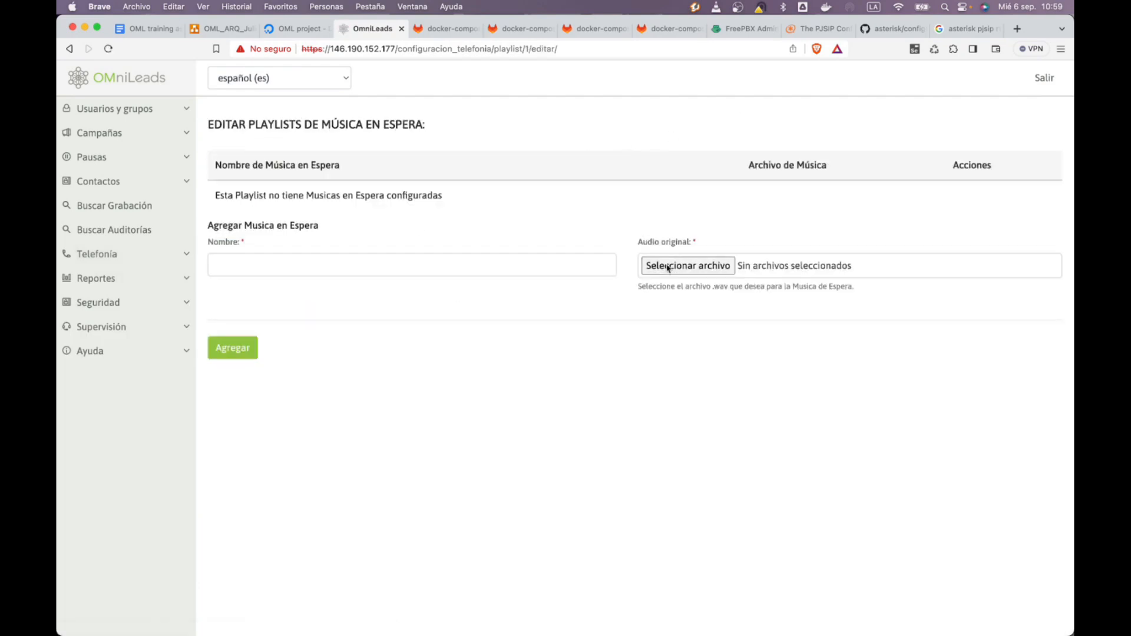
Choose oml_moh_01.wav from Descargas as the first hold track's audio file
left_click(851, 270)
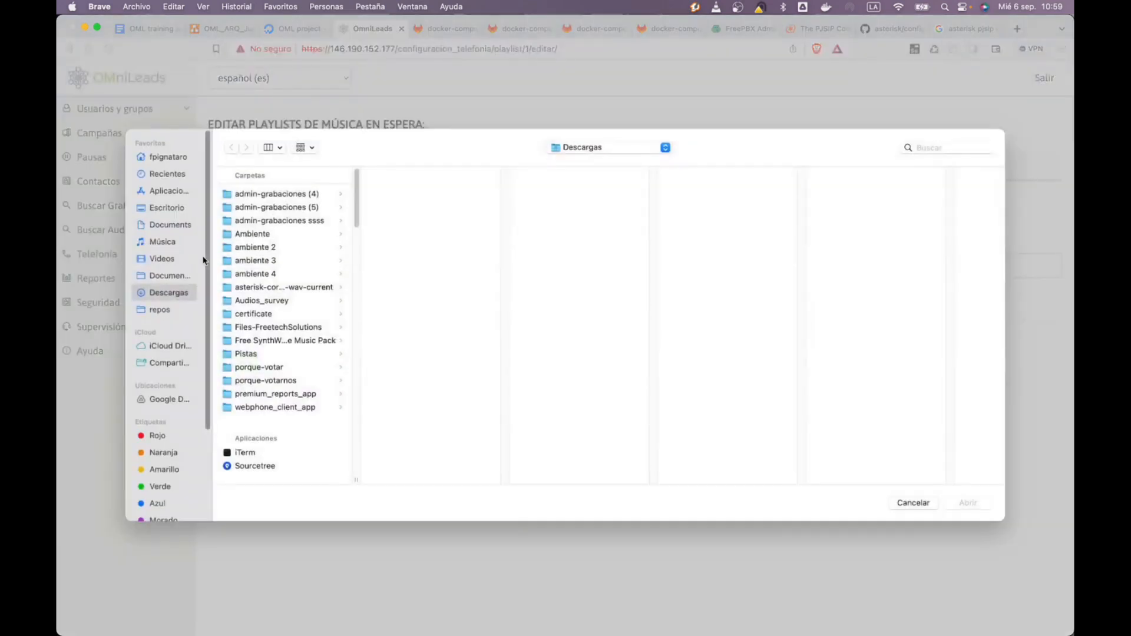
scroll(276, 353, "down", 10)
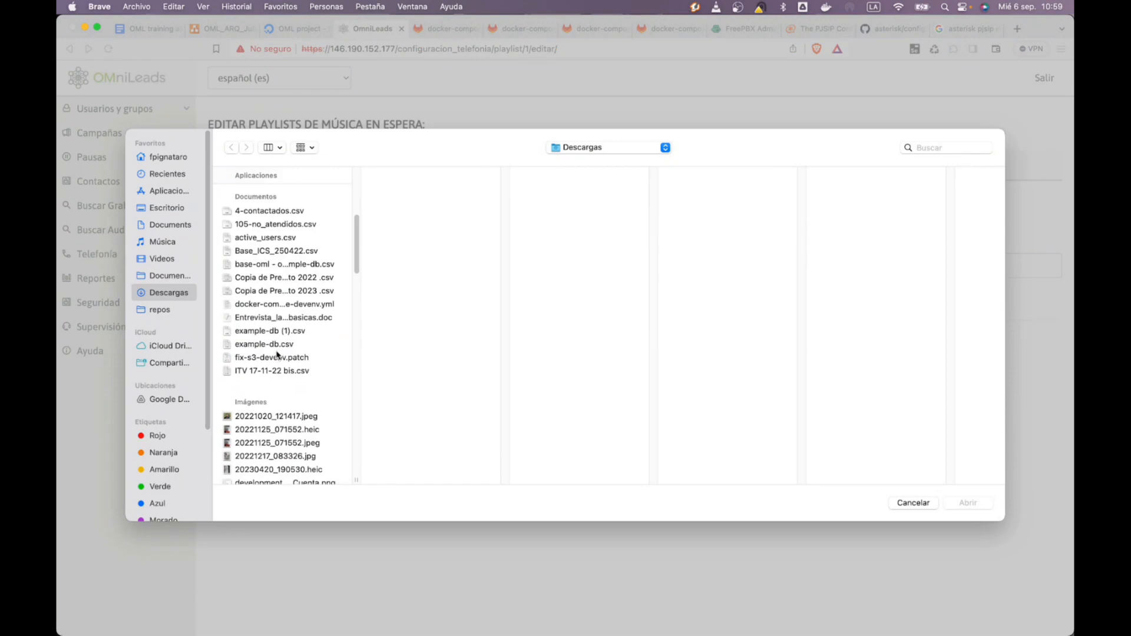
scroll(277, 355, "down", 15)
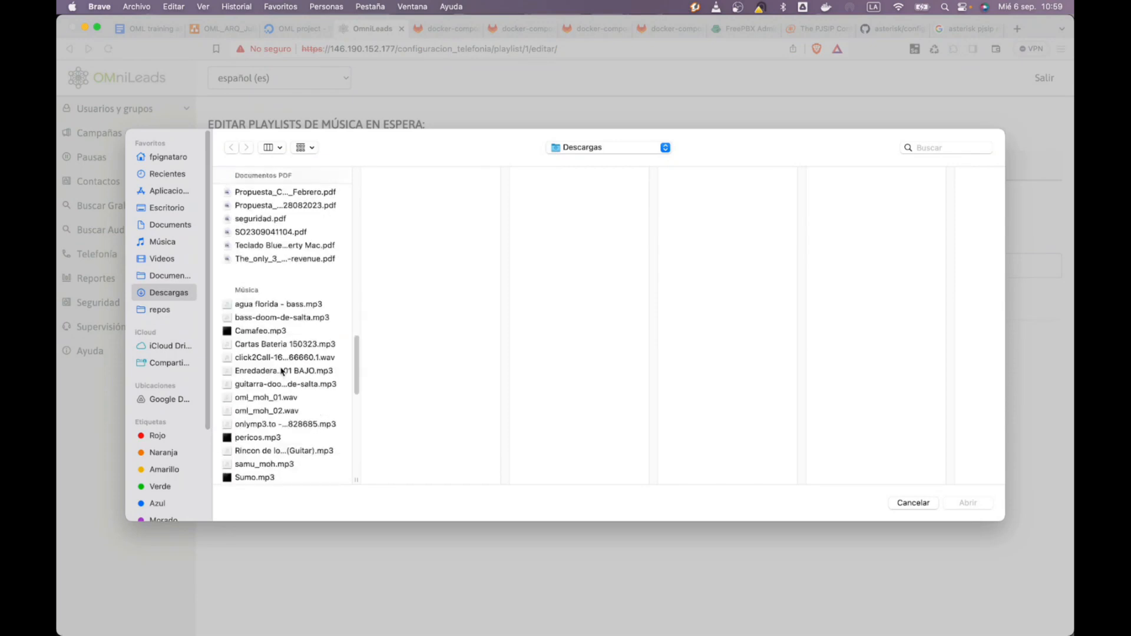
scroll(282, 371, "down", 1)
double_click(288, 390)
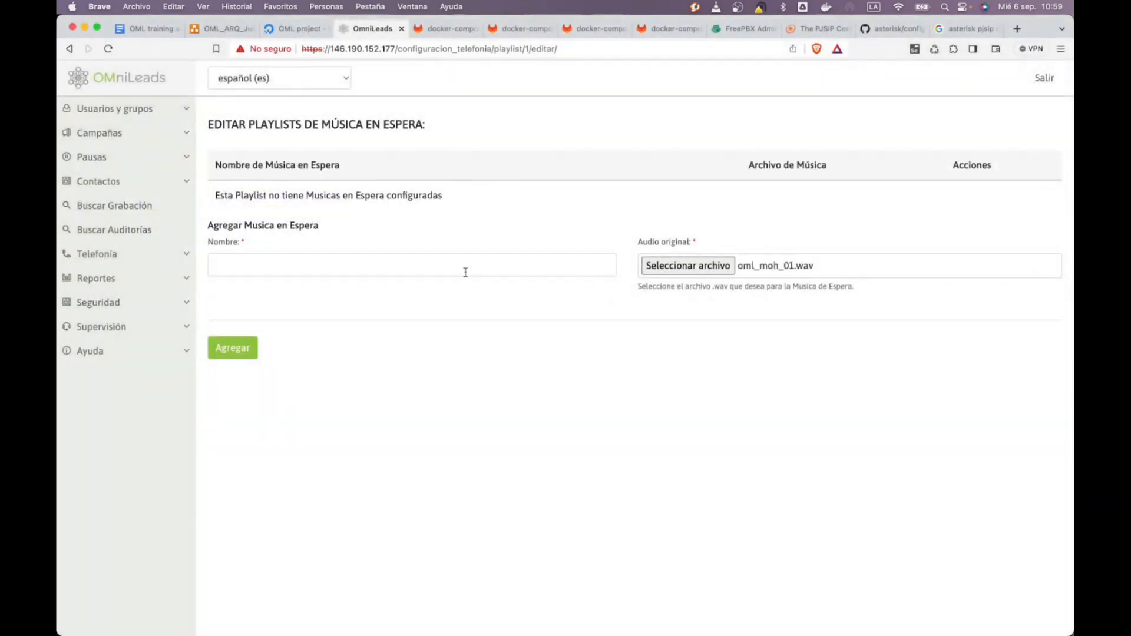
left_click(370, 262)
Name the hold track moh01, add it to the playlist, and copy the server's base address
type("s")
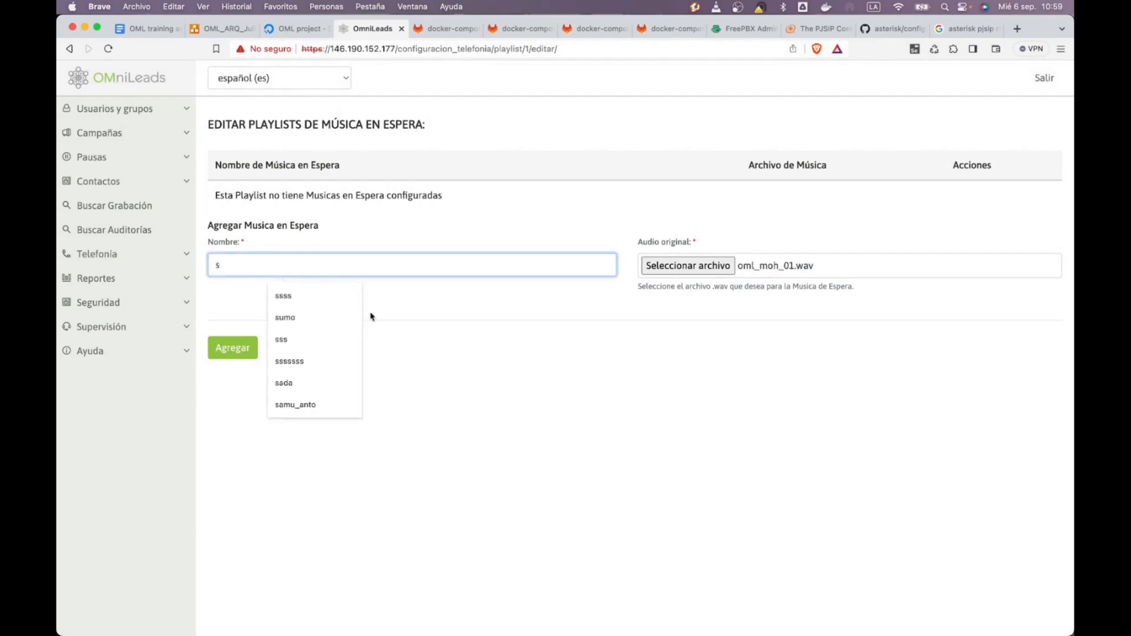
key("BackSpace")
type("moh'")
key("BackSpace")
type("01")
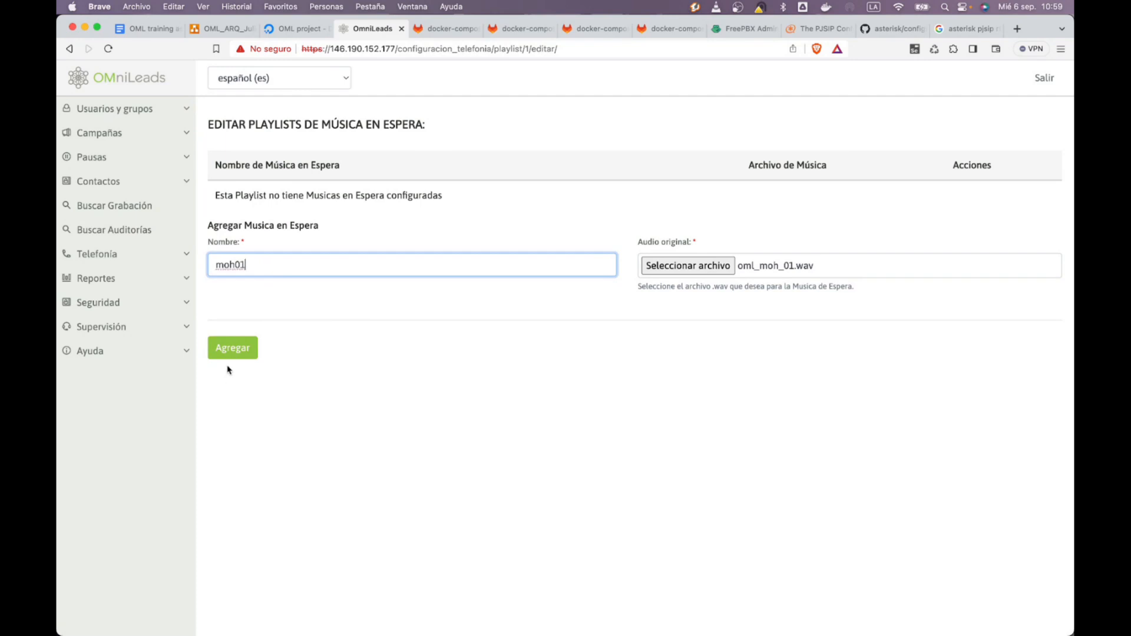
left_click(231, 352)
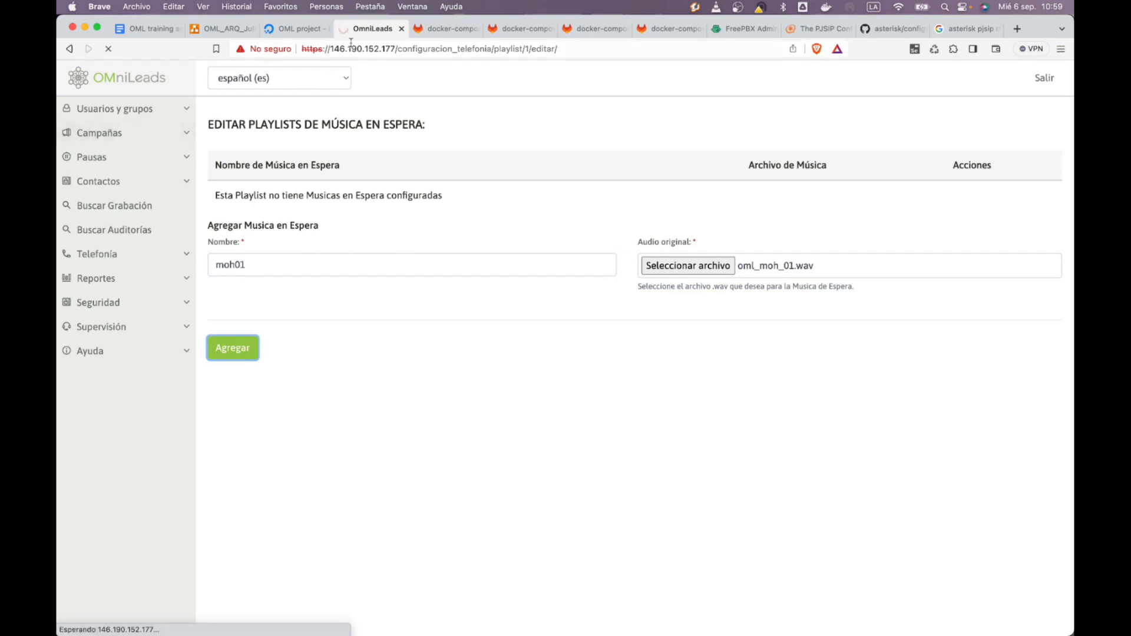
left_click_drag(399, 49, 245, 53)
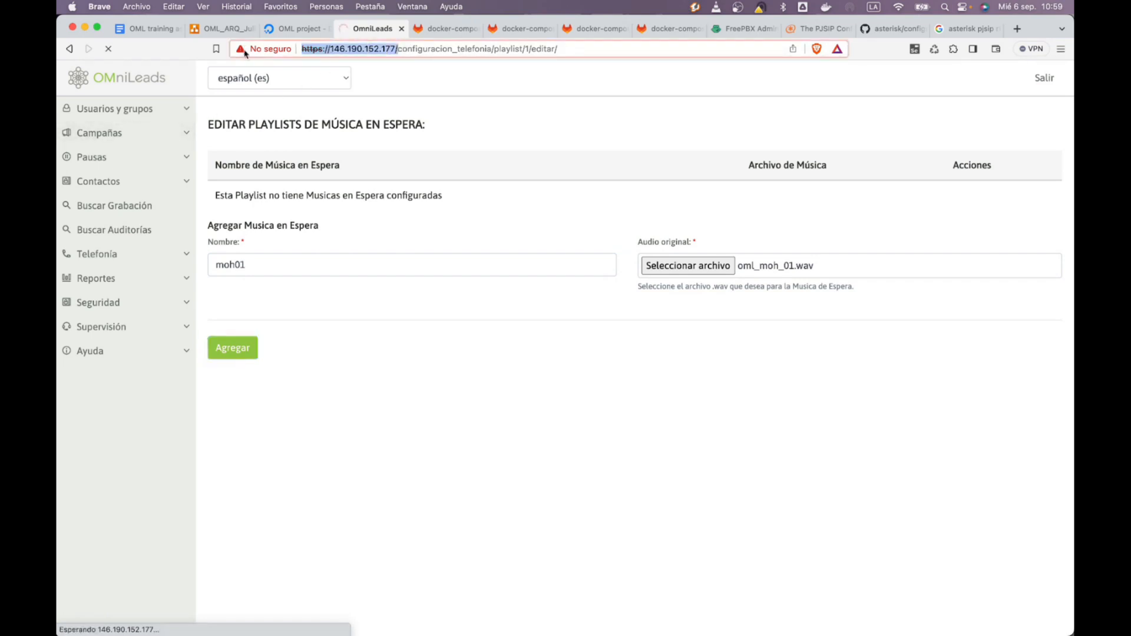
key("super+Tab")
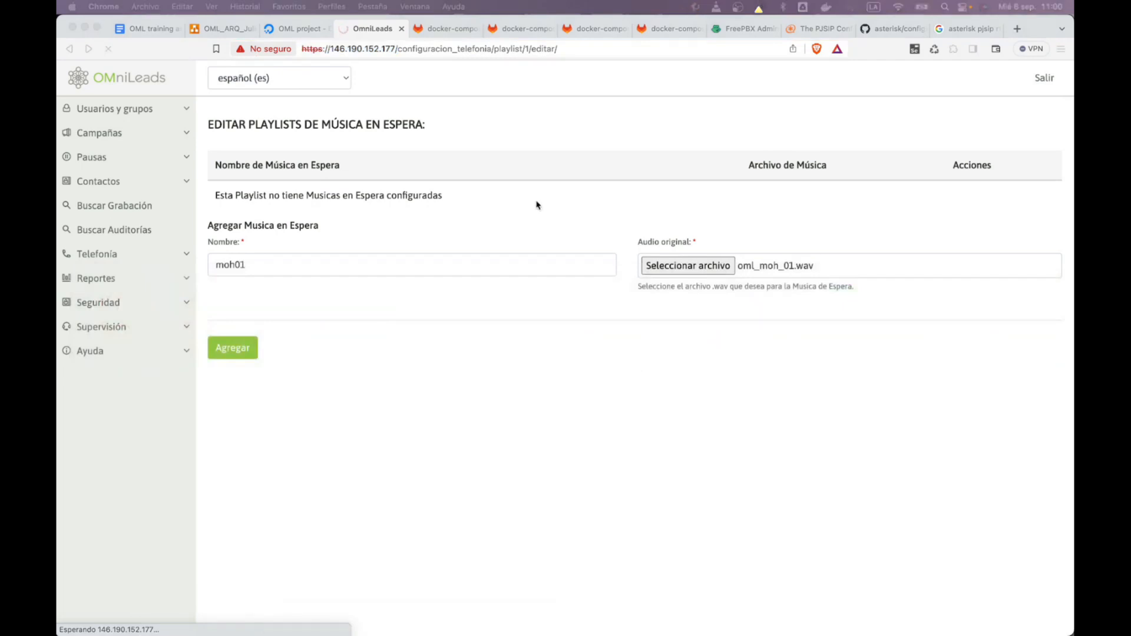
Open the OMniLeads server in Chrome past the certificate warning and arrange the window
left_click_drag(1073, 89, 692, 89)
left_click_drag(382, 62, 632, 376)
left_click_drag(950, 394, 647, 126)
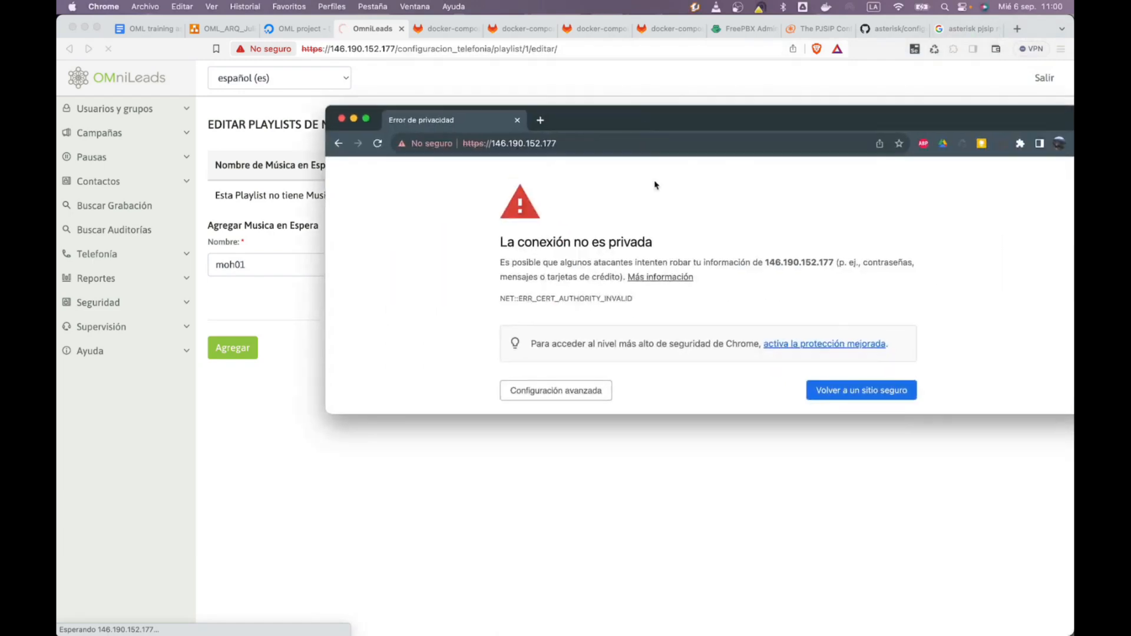
left_click(583, 390)
left_click(573, 256)
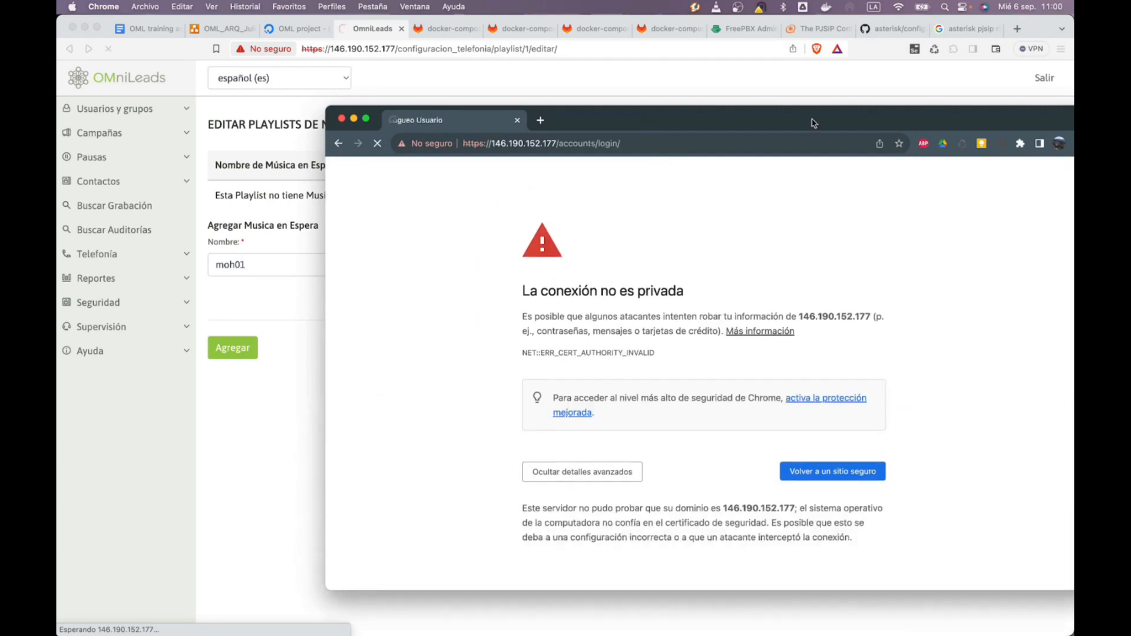
left_click_drag(781, 115, 684, 64)
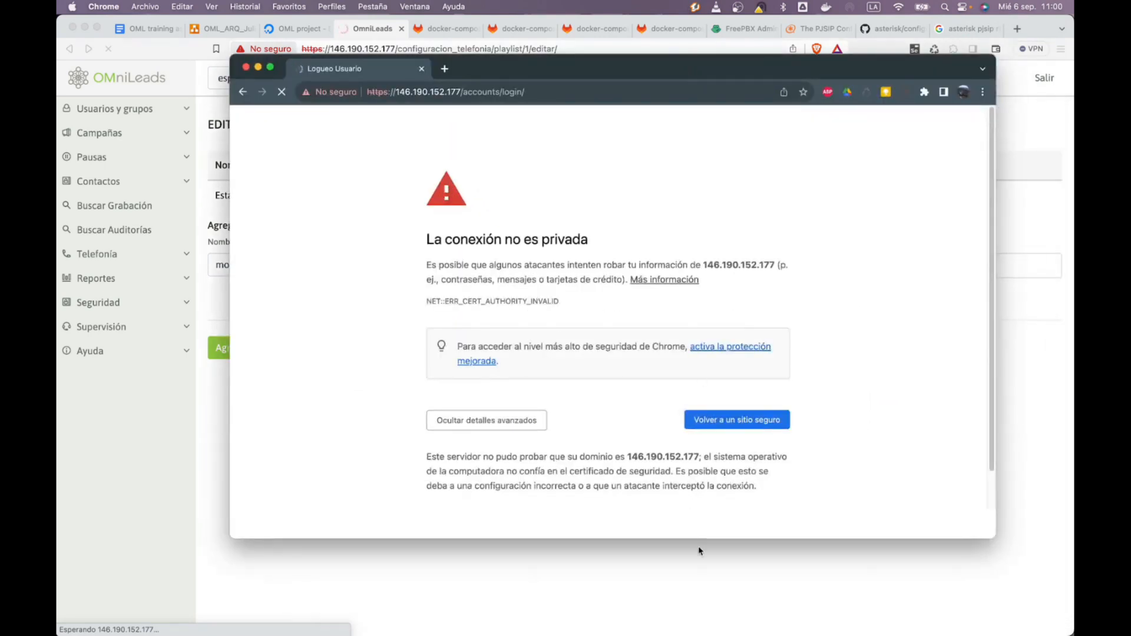
left_click_drag(698, 541, 697, 599)
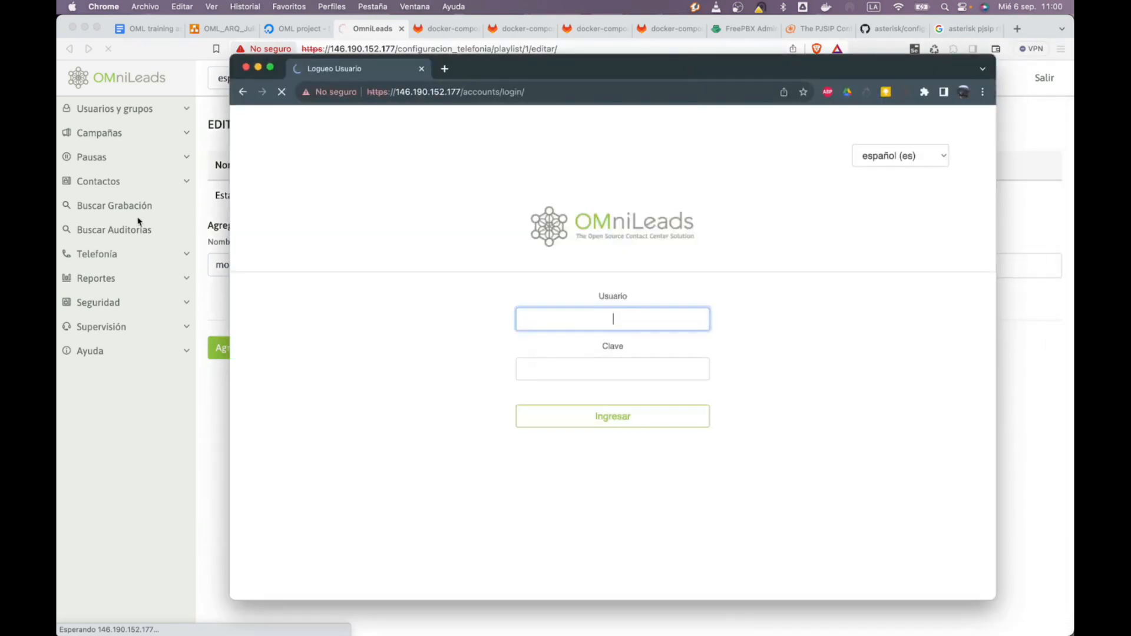
In the admin browser, open Telefonía > Rutas entrantes in a new tab
left_click(137, 222)
left_click(111, 253)
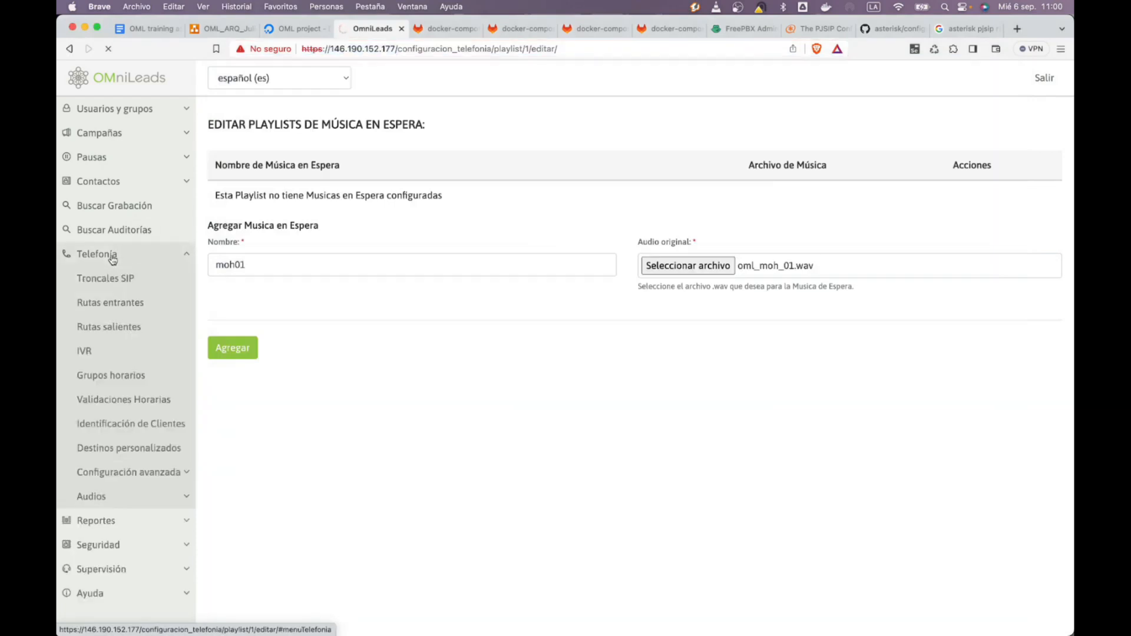
right_click(131, 307)
left_click(140, 319)
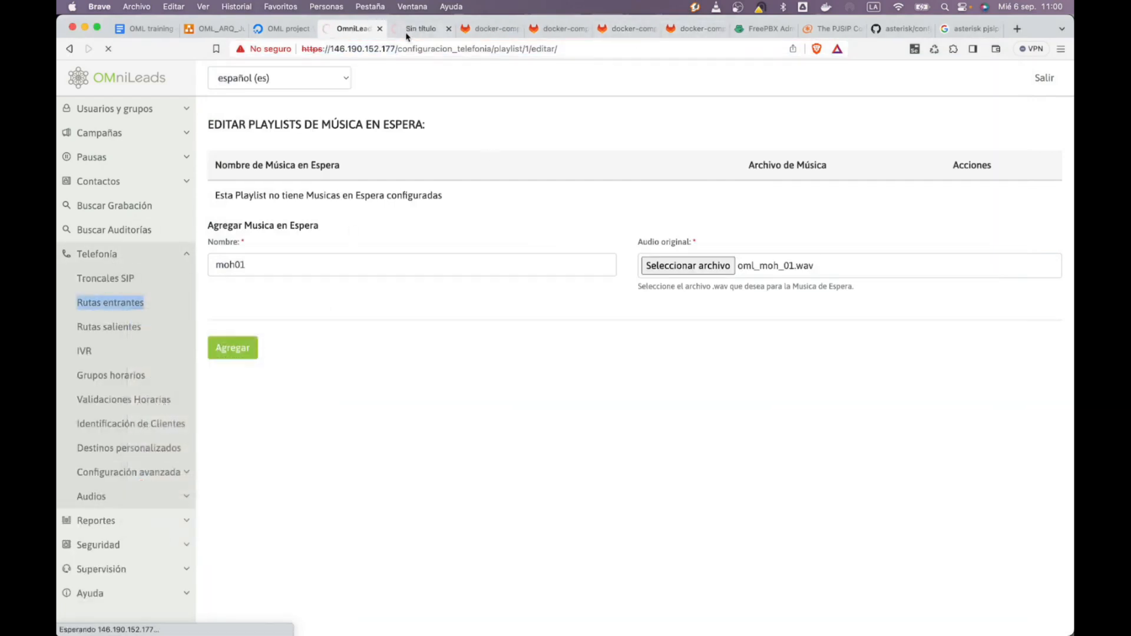
left_click(411, 36)
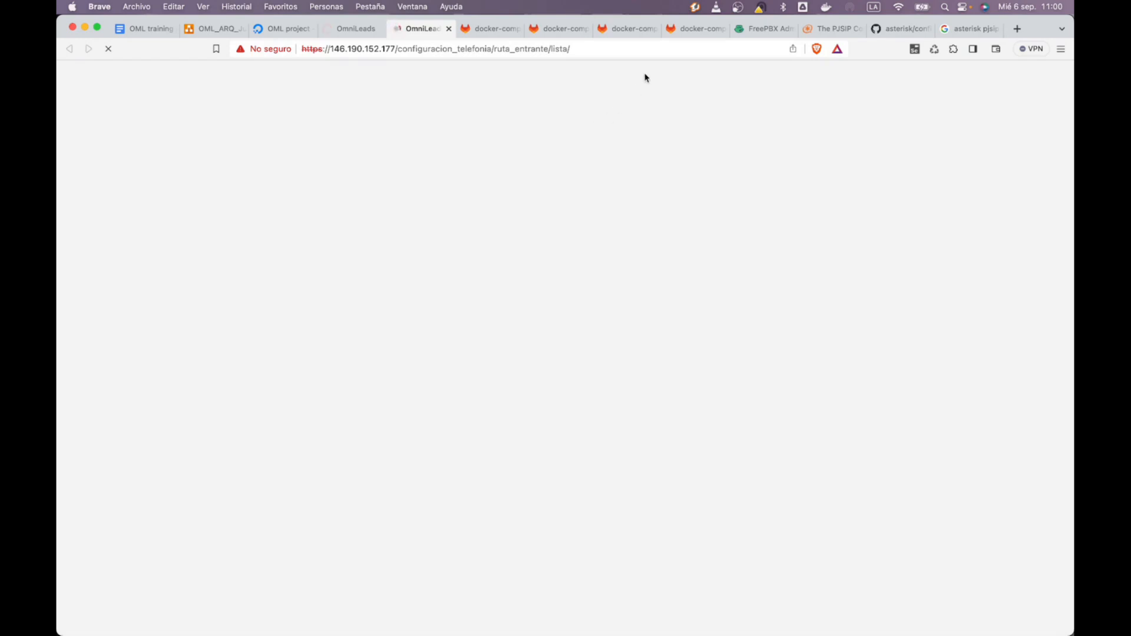
Log into OMniLeads in Chrome with the agent's username and password
key("super+Tab")
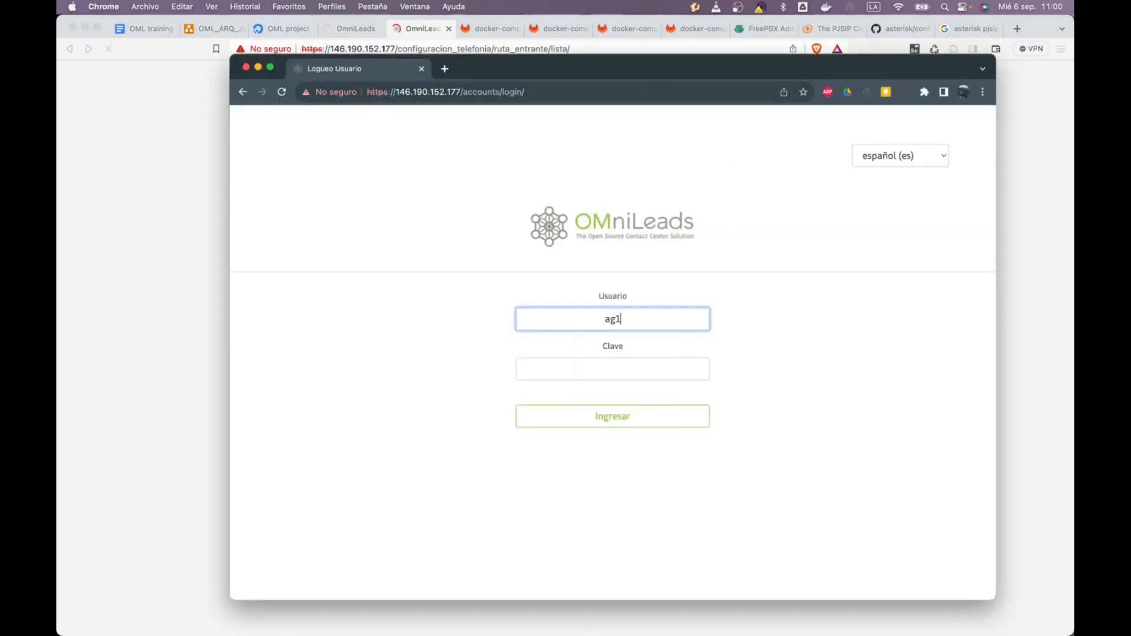
key("Tab")
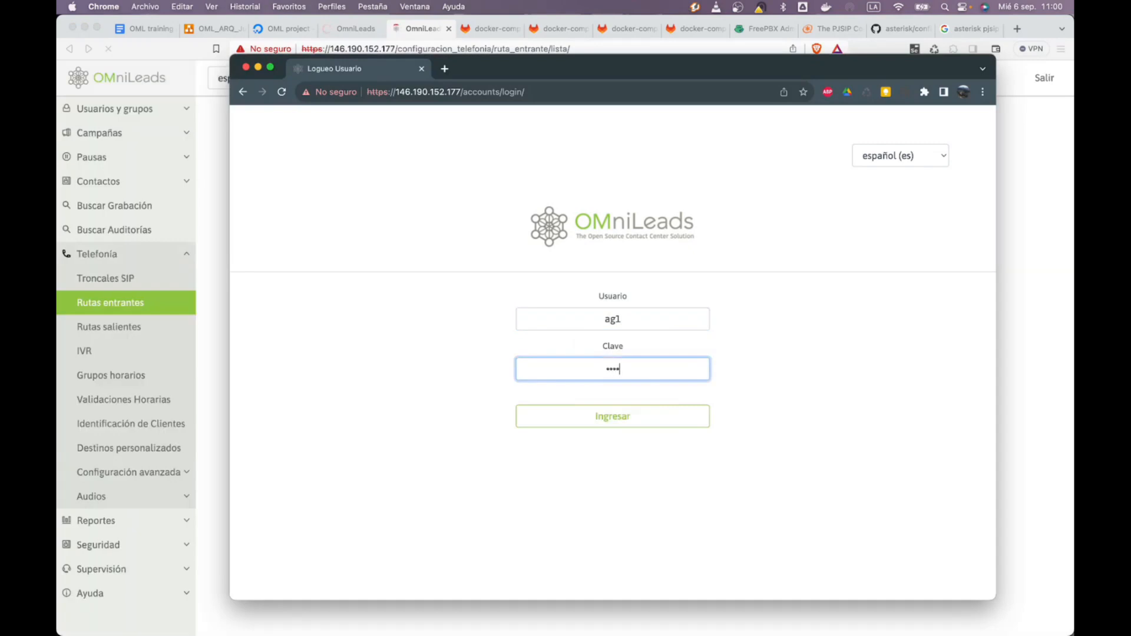
key("Return")
key("super+Tab")
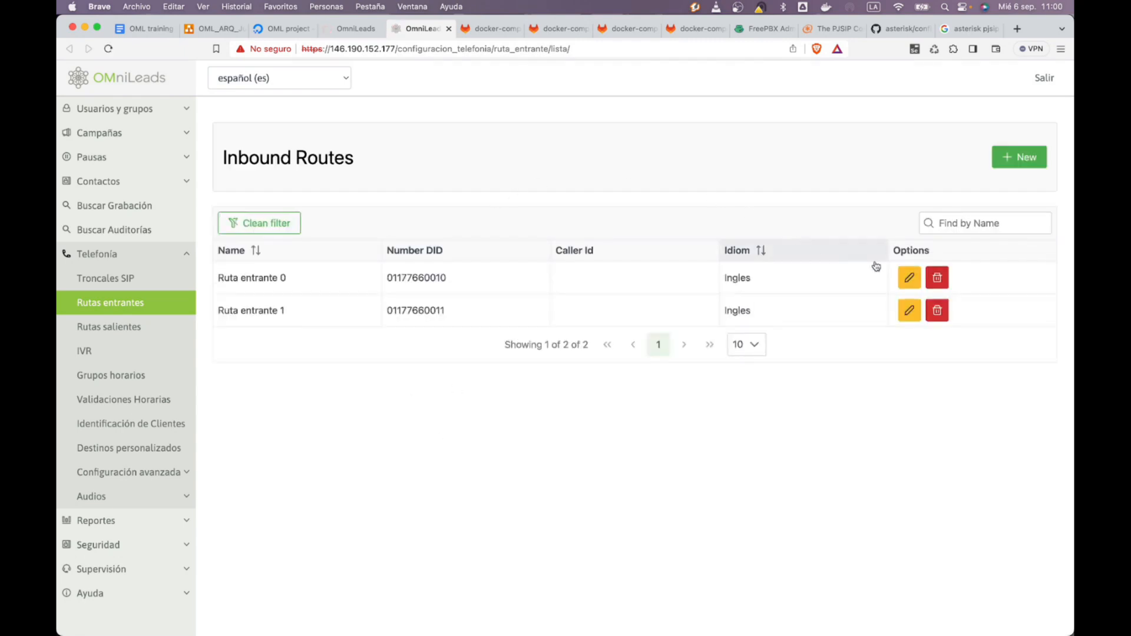
Edit Ruta entrante 0, keep the Inbound campaign destination, set its language to Spanish, and save
left_click(909, 278)
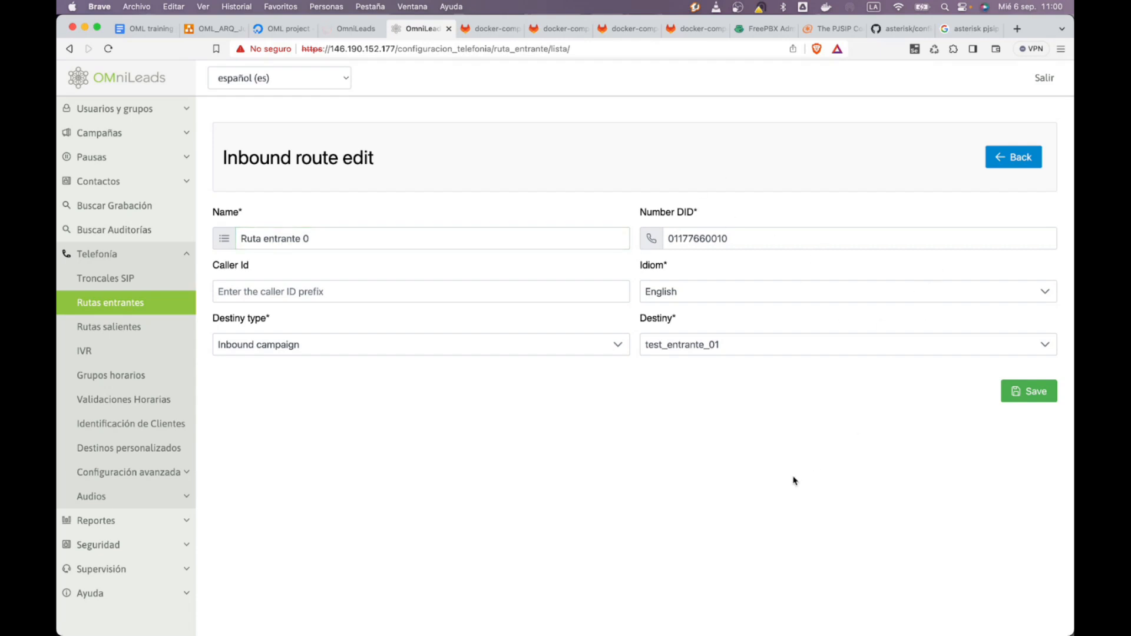
left_click(438, 354)
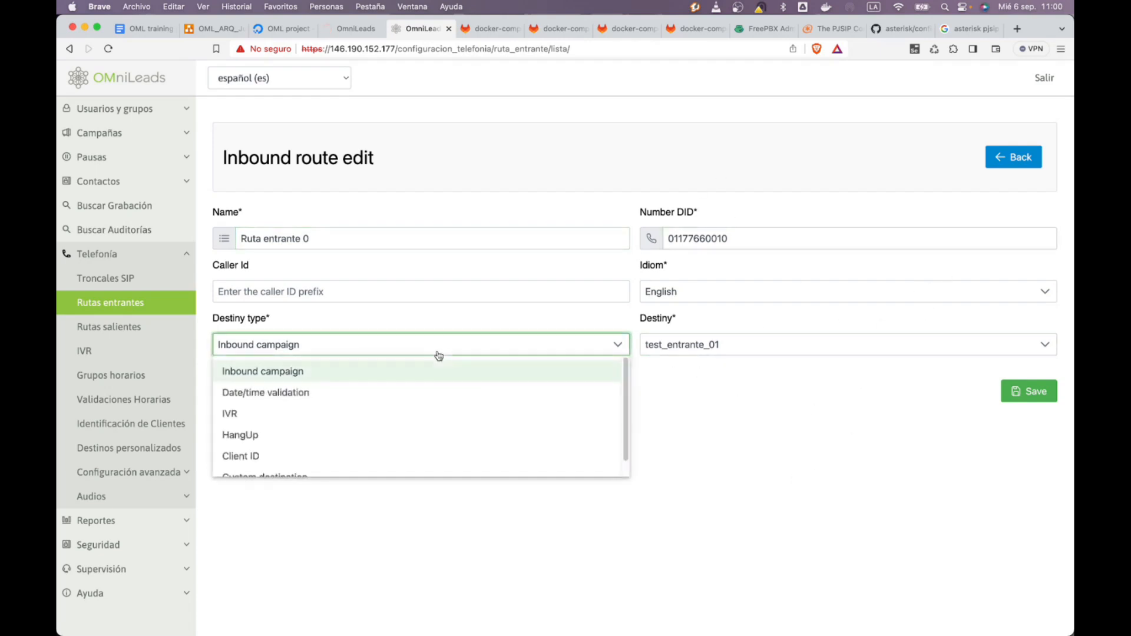
left_click(434, 354)
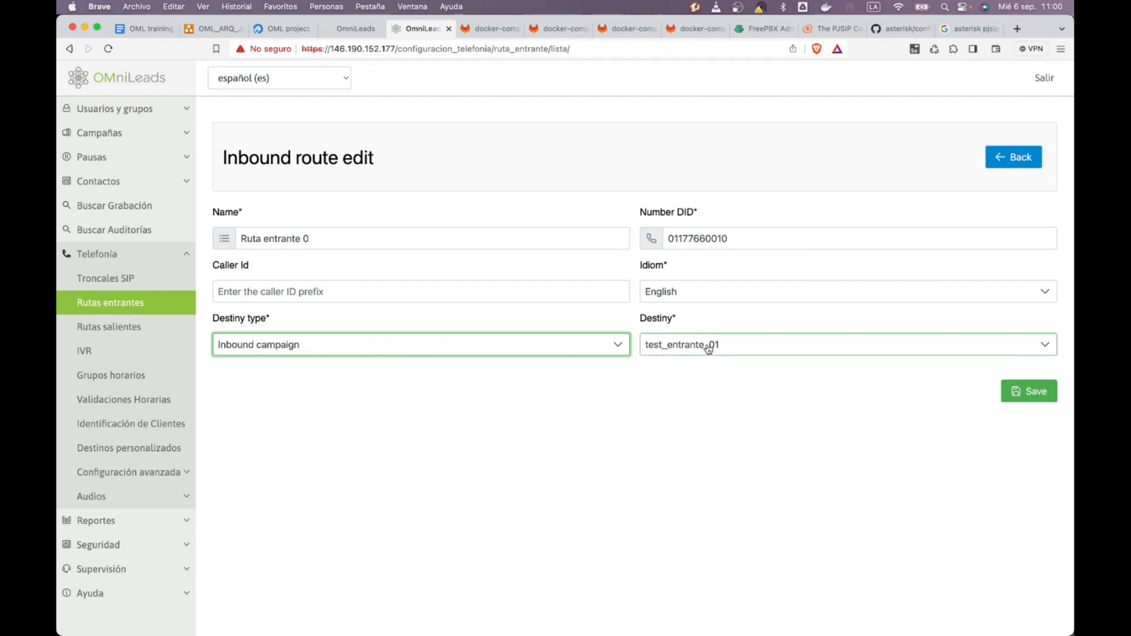
left_click(686, 297)
left_click(686, 299)
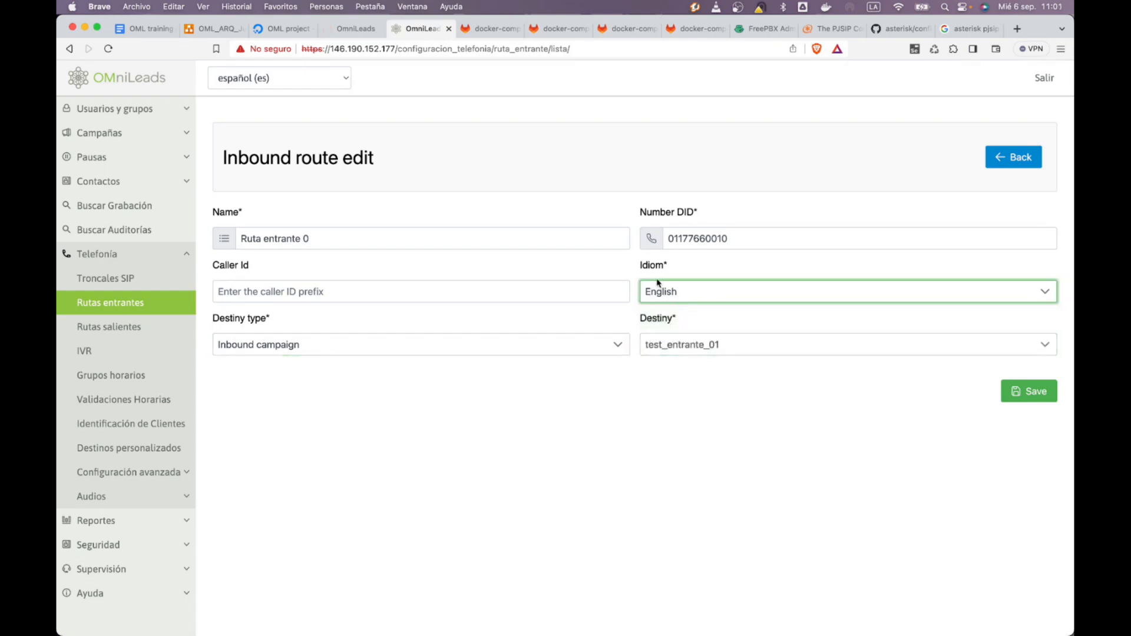
left_click(677, 295)
left_click(692, 336)
left_click(629, 450)
left_click(406, 293)
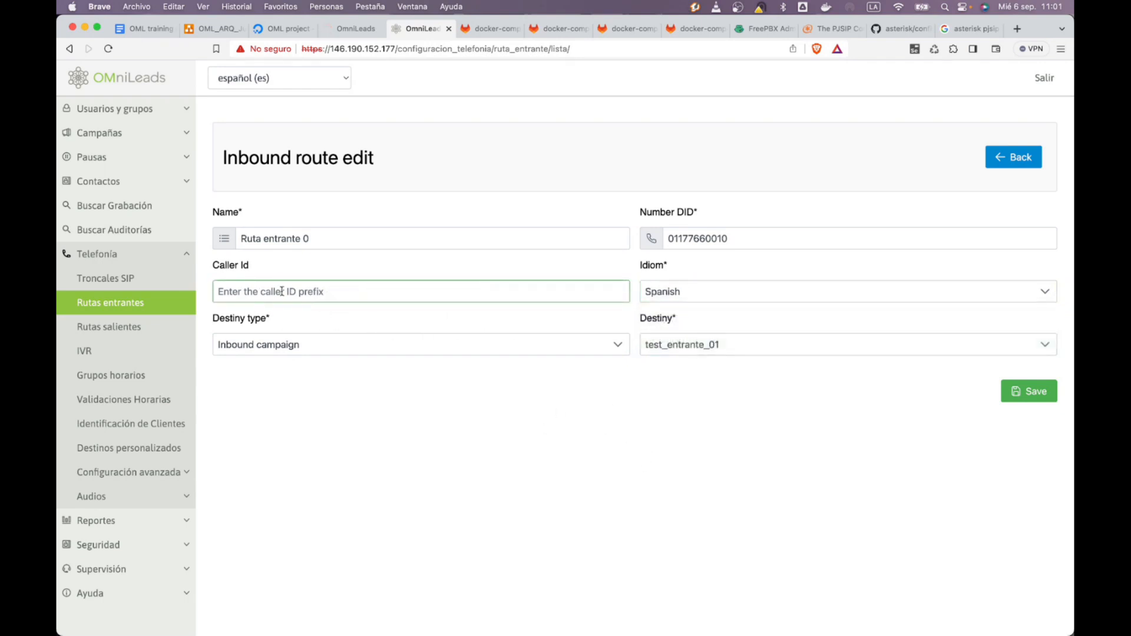
left_click(1001, 389)
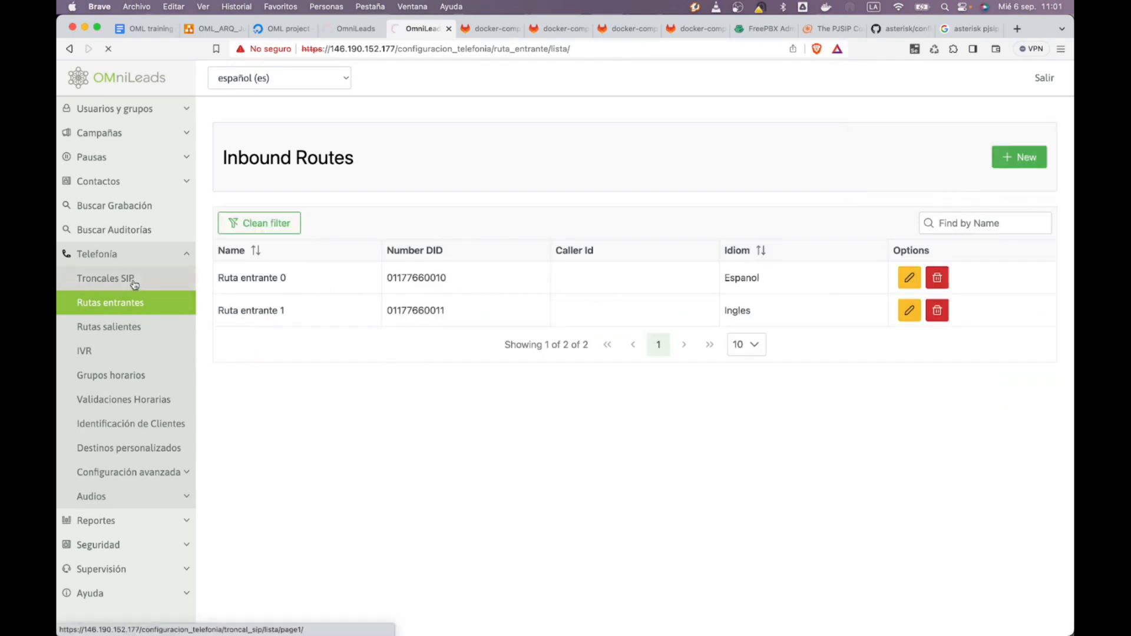
Show the ASTERISK container in the OML_ARQ architecture diagram, then return to OMniLeads admin
left_click(200, 28)
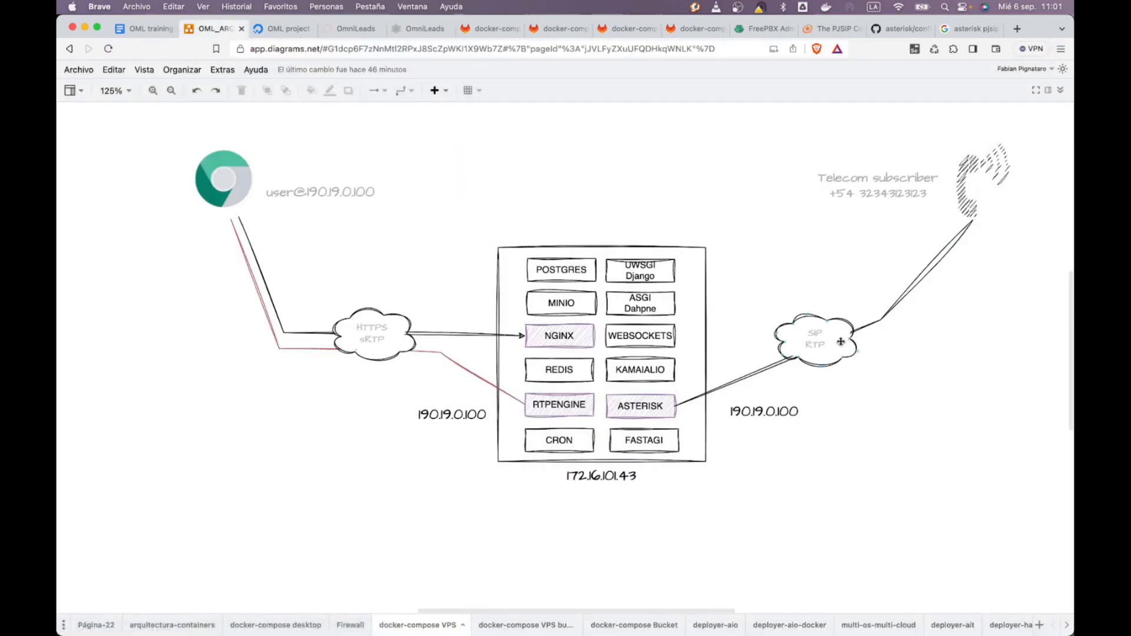
left_click(636, 405)
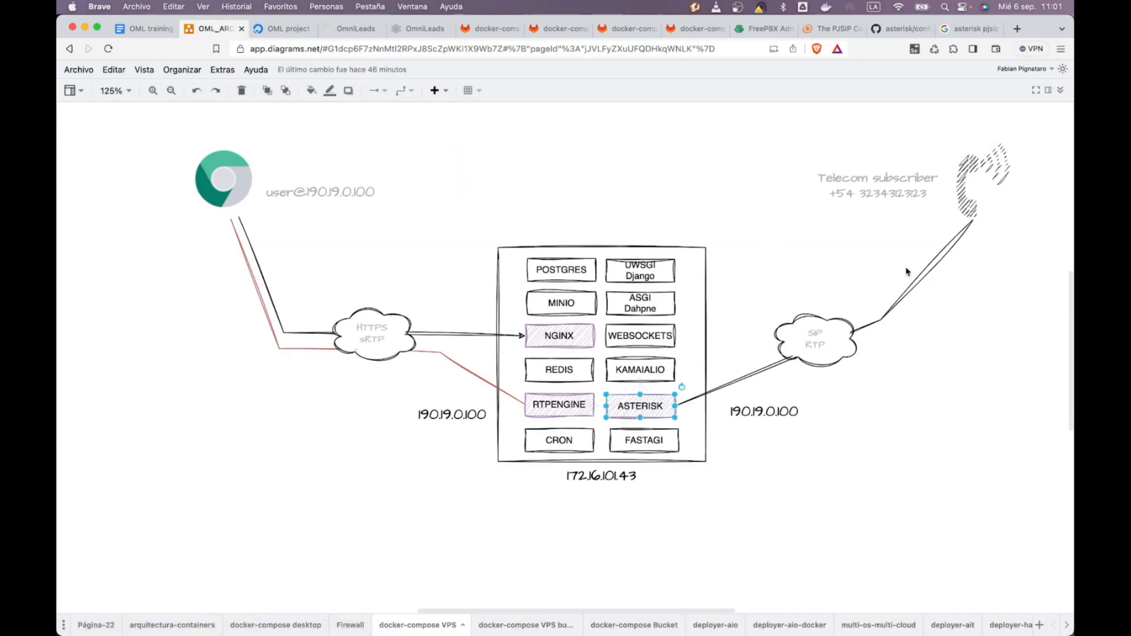
left_click(660, 171)
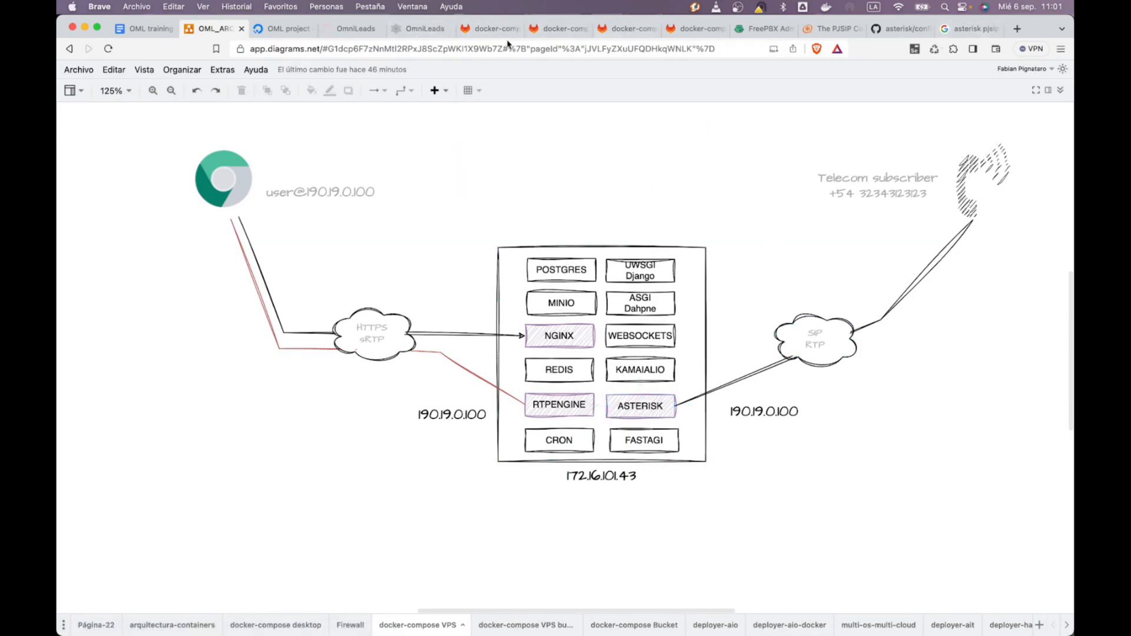
left_click(428, 35)
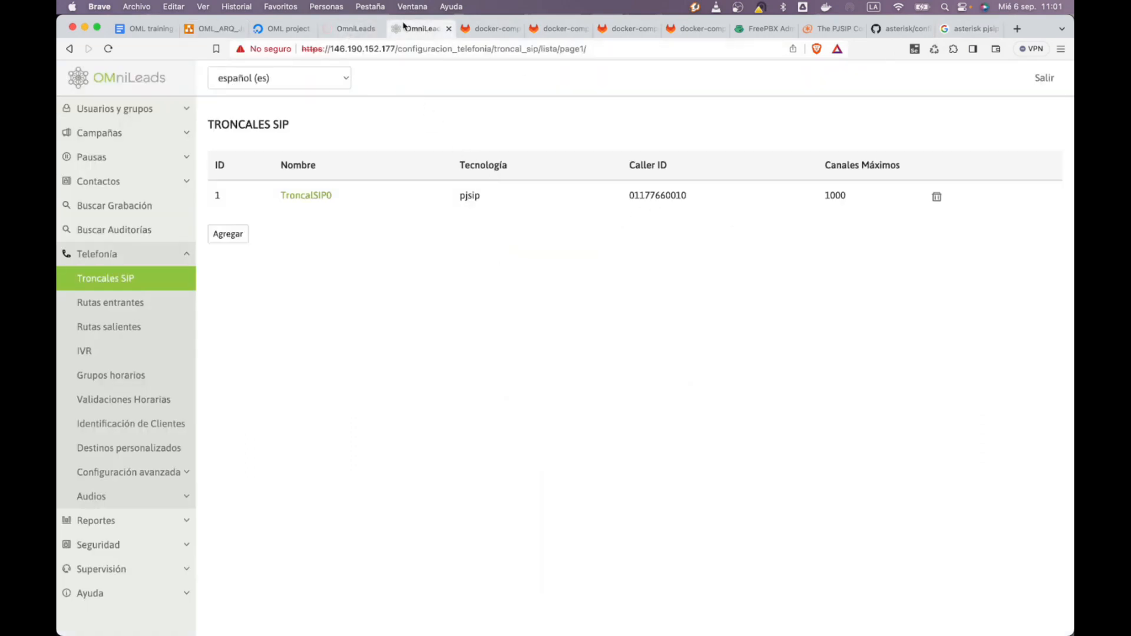
Allow microphone access for the agent console
key("super+Tab")
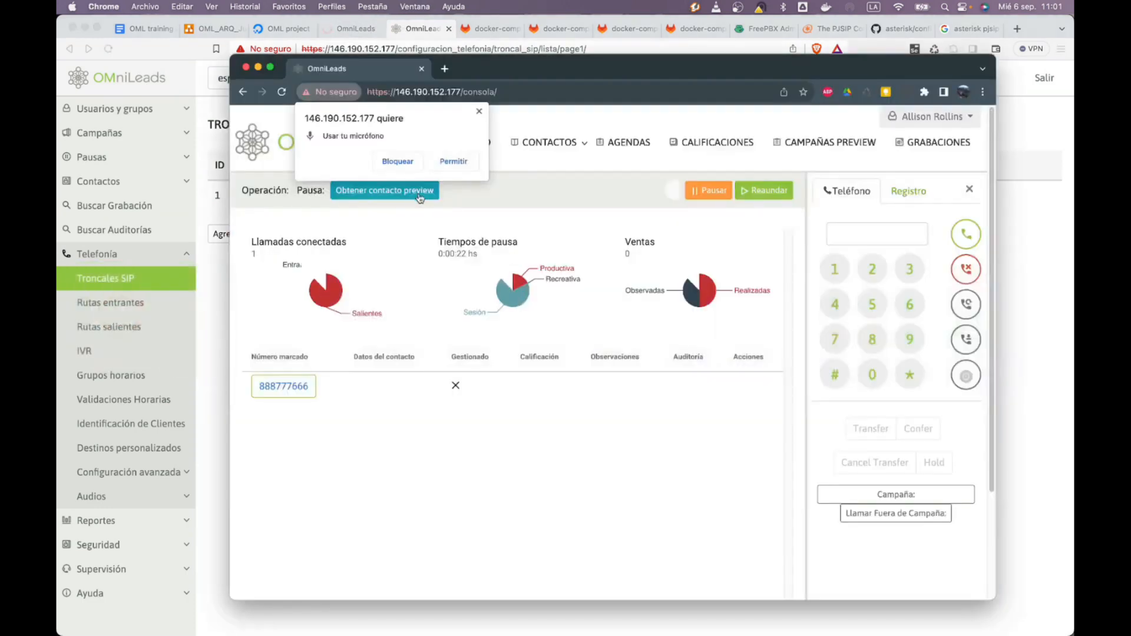
left_click(453, 161)
key("super+Tab")
key("super+Tab")
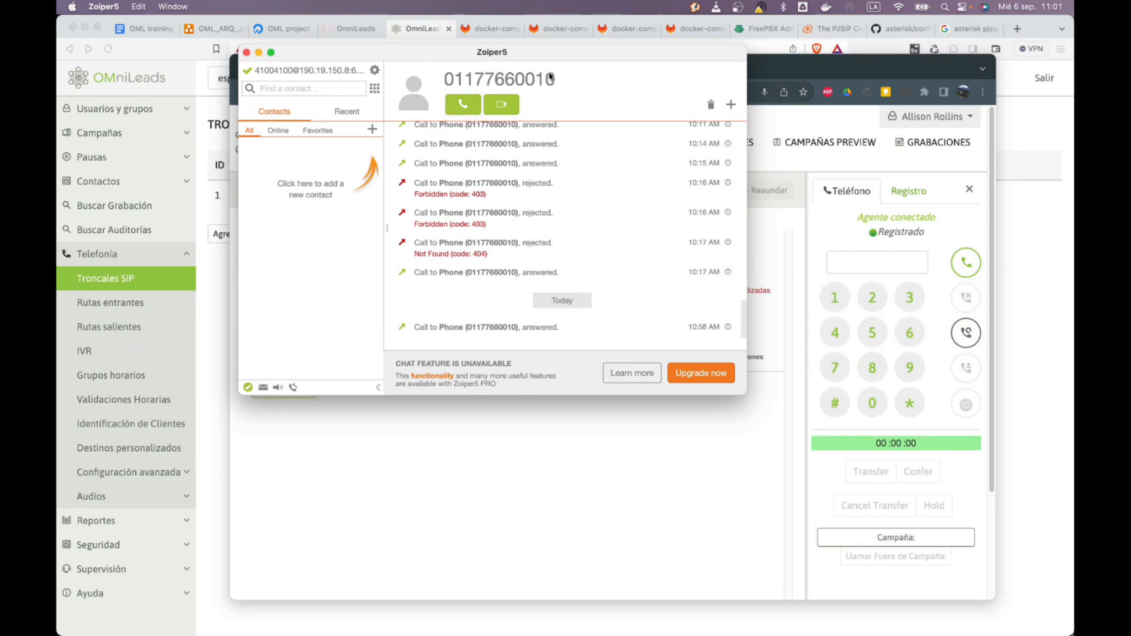
left_click(1048, 280)
left_click_drag(706, 192, 628, 192)
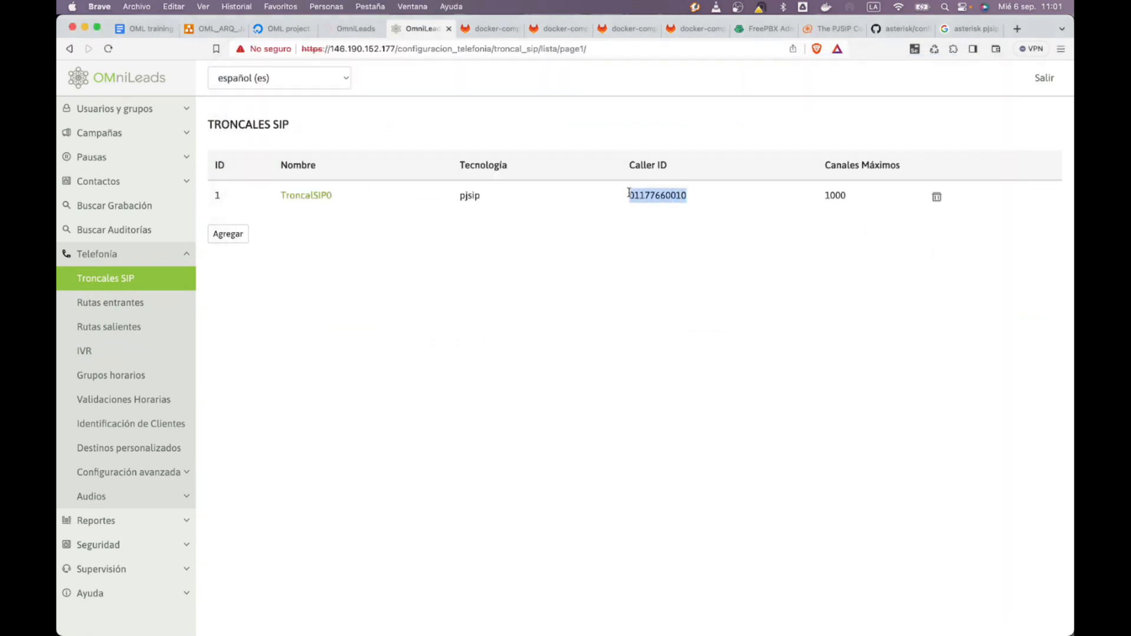
left_click(628, 192)
left_click(131, 304)
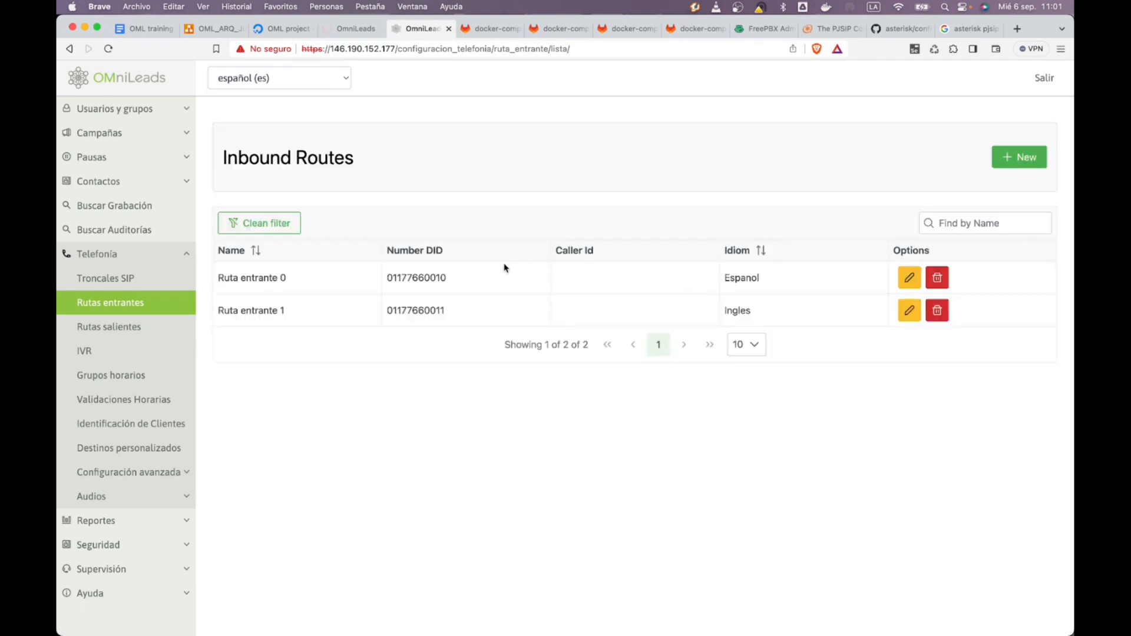
left_click_drag(469, 278, 387, 277)
right_click(411, 285)
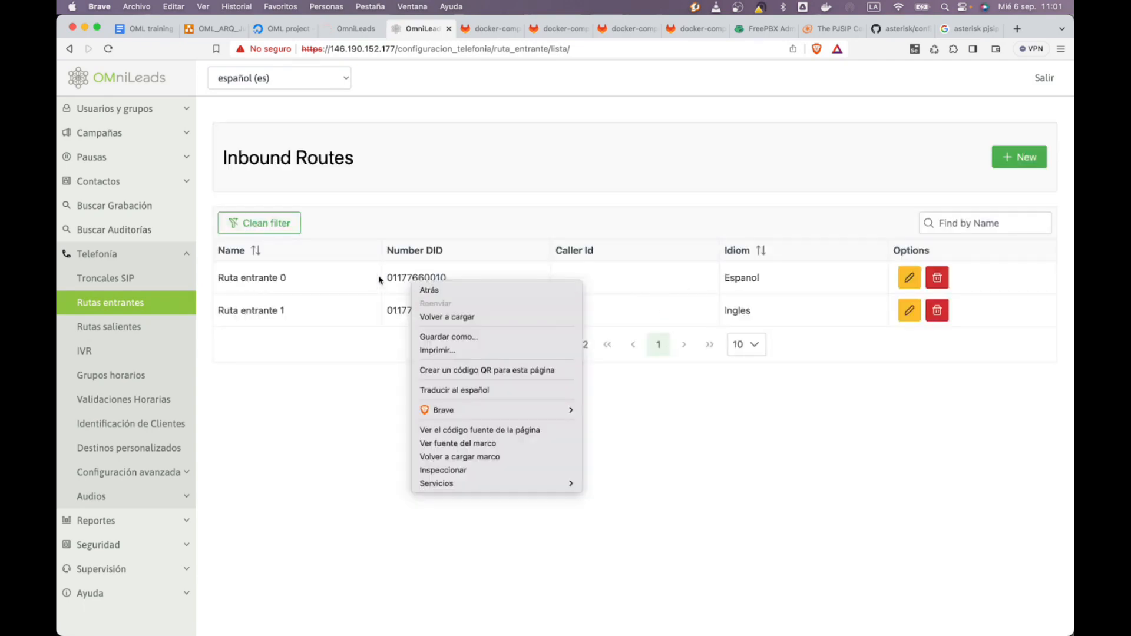
left_click(382, 279)
double_click(392, 274)
key("super+c")
key("super+Tab")
left_click(319, 89)
key("super+v")
key("Return")
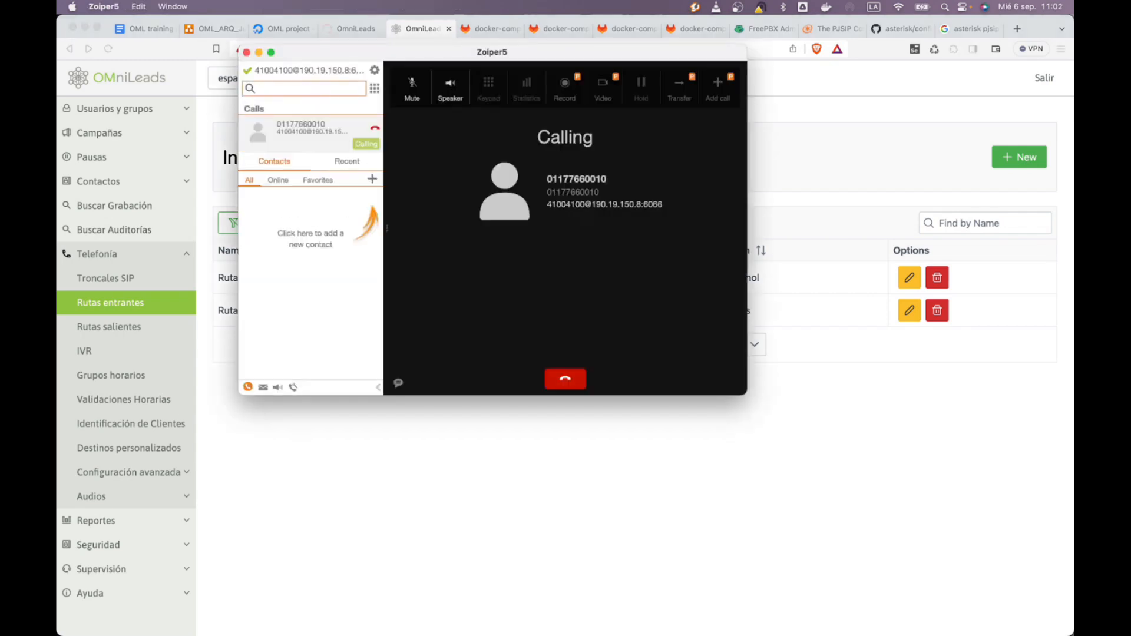
Answer the test call in the agent console, hang up, and return to the Inbound Routes page
key("super+Tab")
left_click(290, 325)
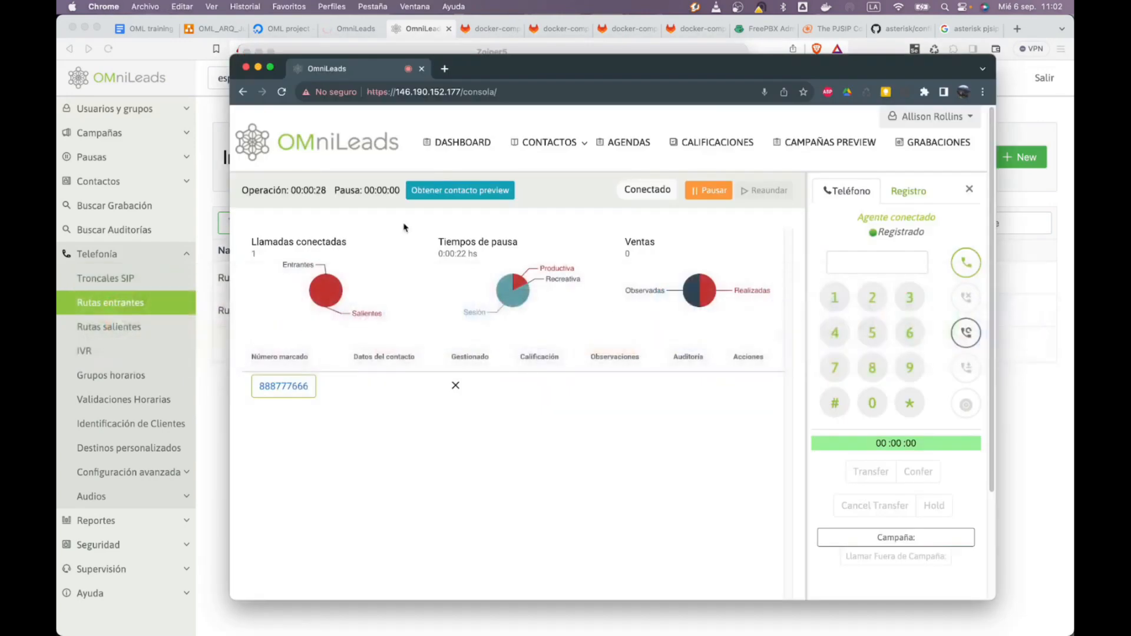
left_click_drag(510, 77, 588, 125)
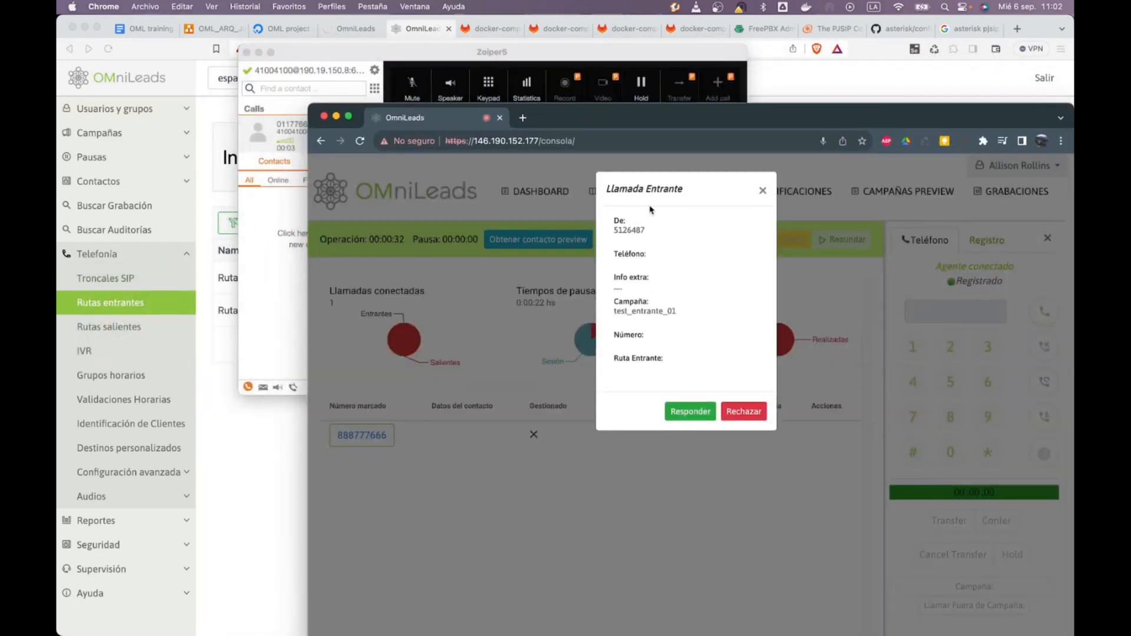
left_click(680, 412)
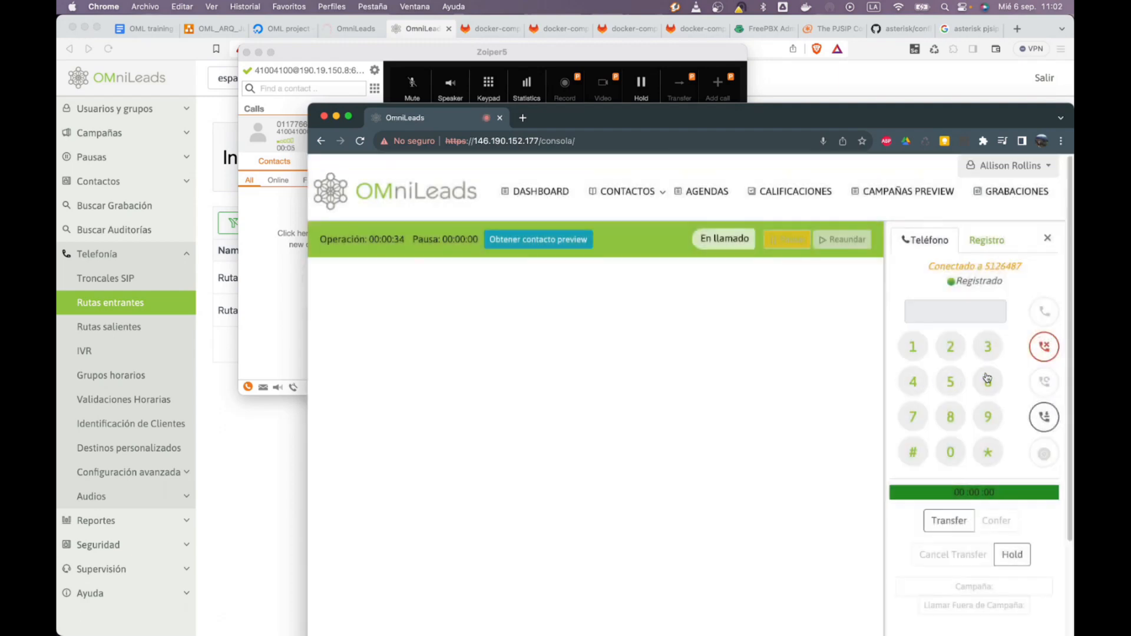
left_click(1044, 349)
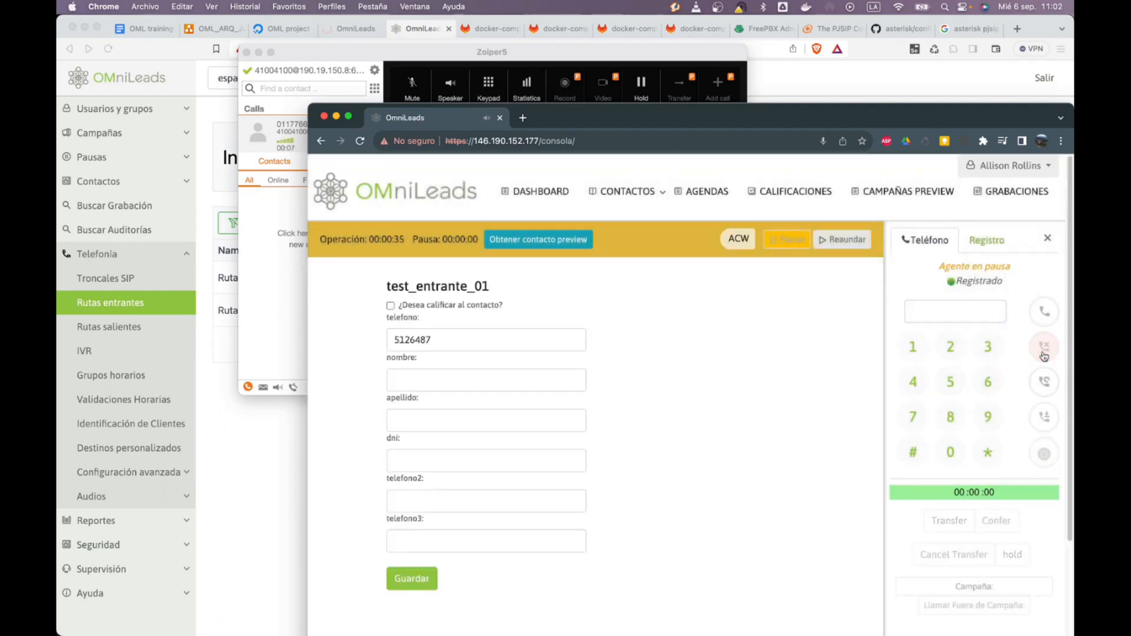
left_click(288, 275)
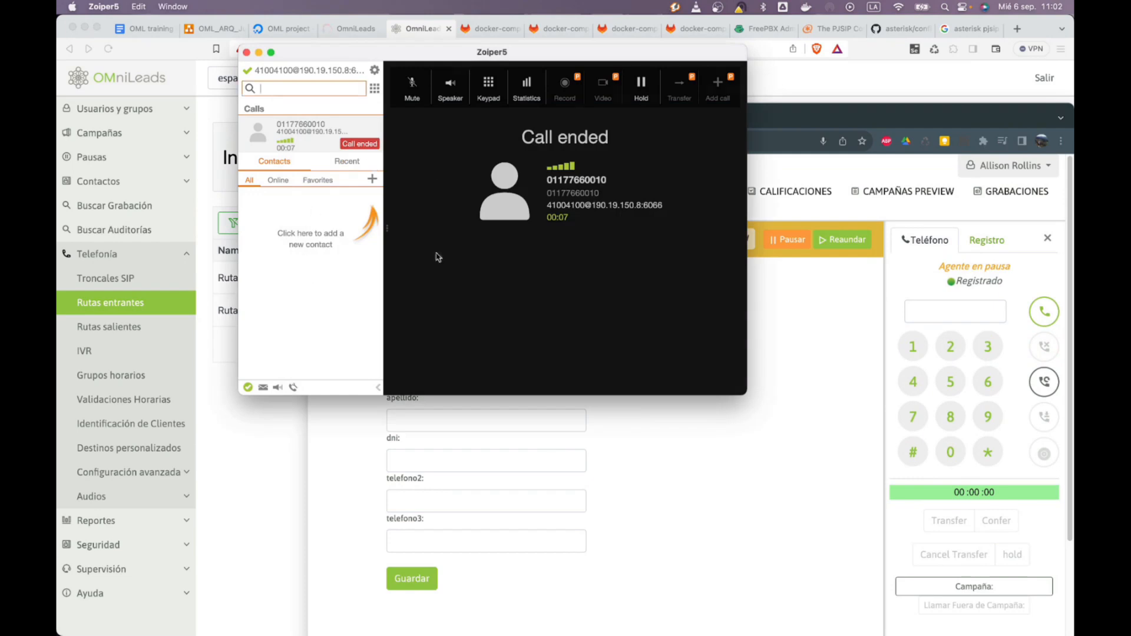
left_click(318, 455)
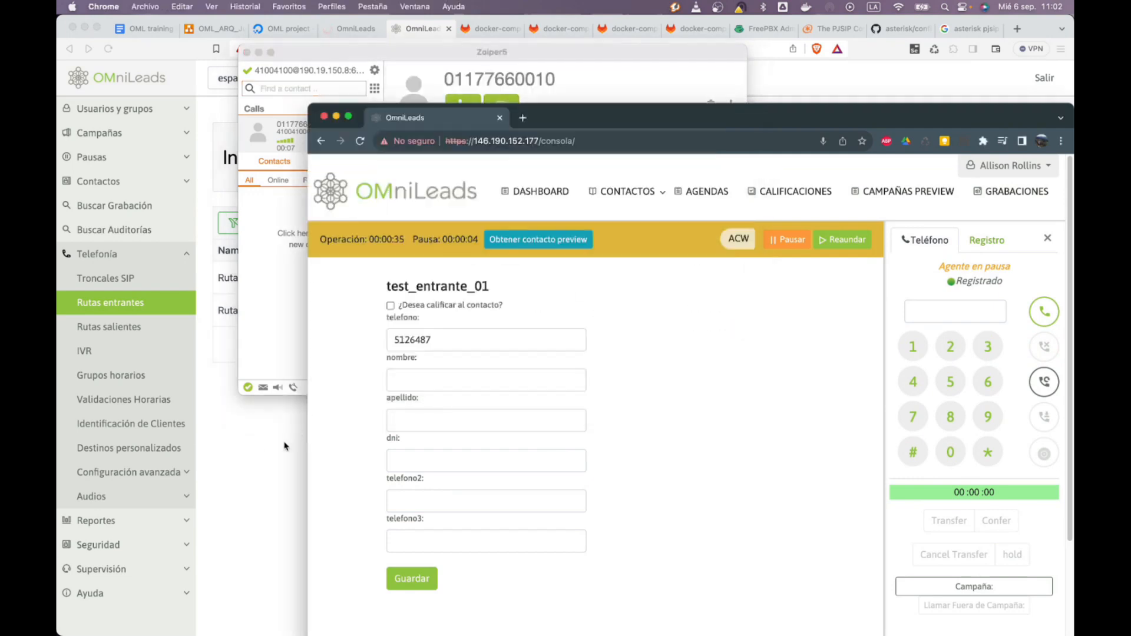
left_click(285, 411)
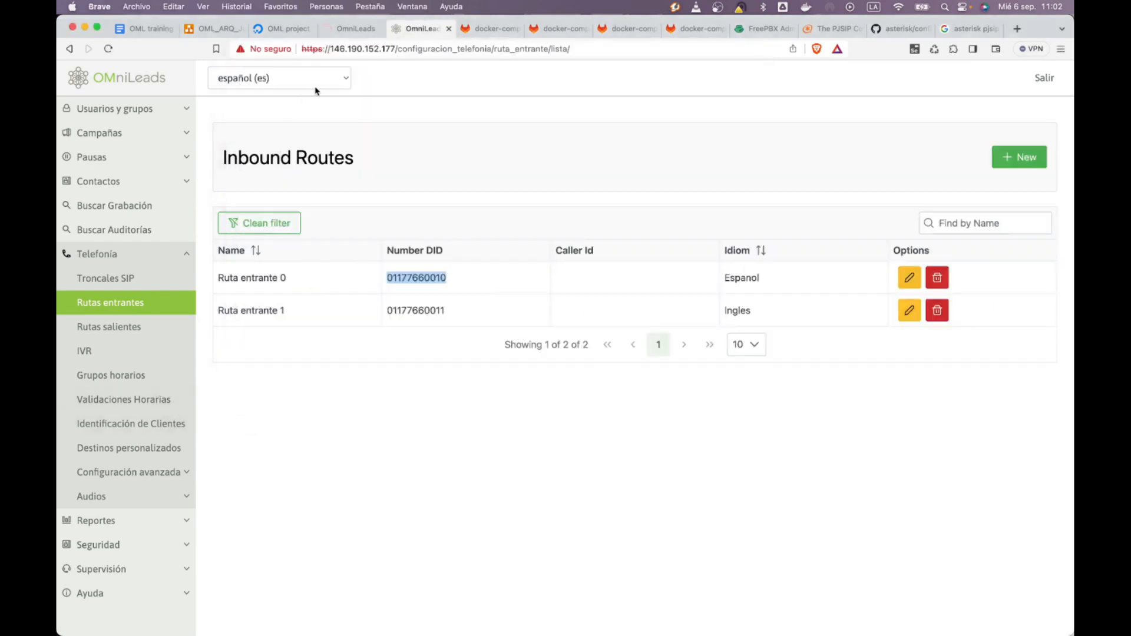
Open inbound campaign test_entrante_01 from the Campañas entrantes list for editing
left_click(107, 119)
left_click(110, 117)
left_click(115, 134)
left_click(140, 205)
left_click(155, 234)
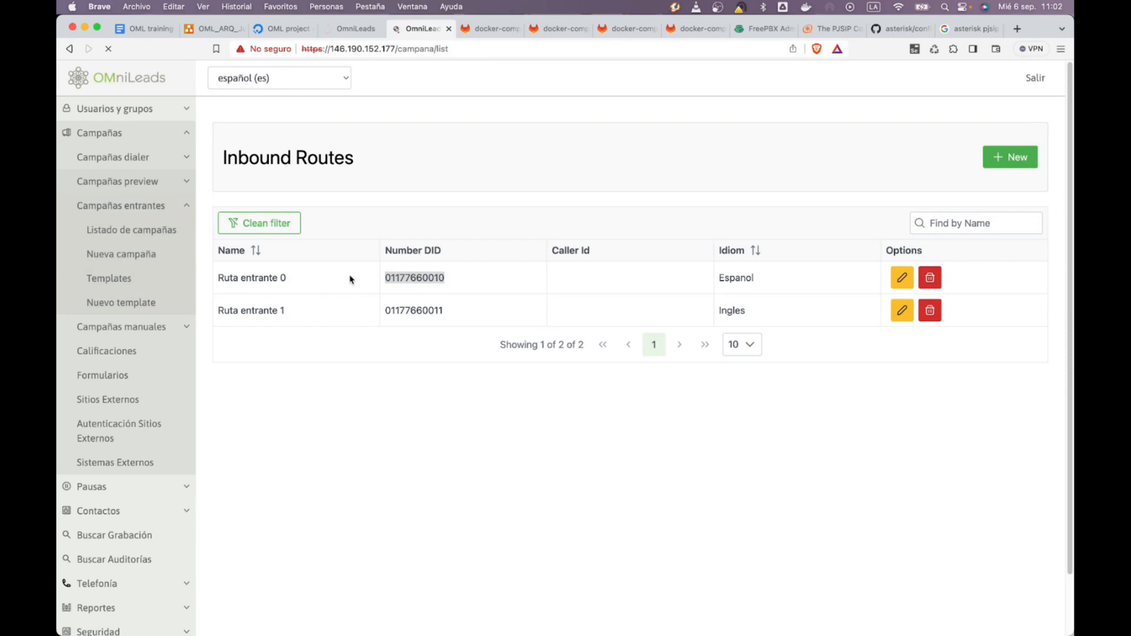
left_click(296, 219)
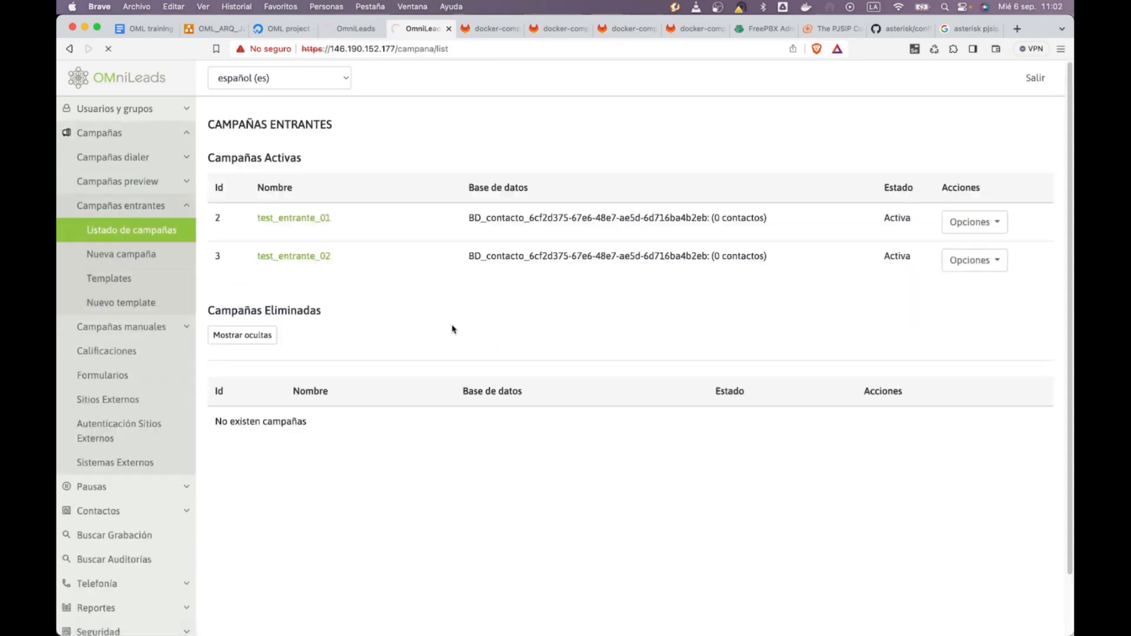
Enable Mostrar nombre ruta entrante and Mostrar DID, then finish the wizard to save
scroll(334, 403, "down", 1)
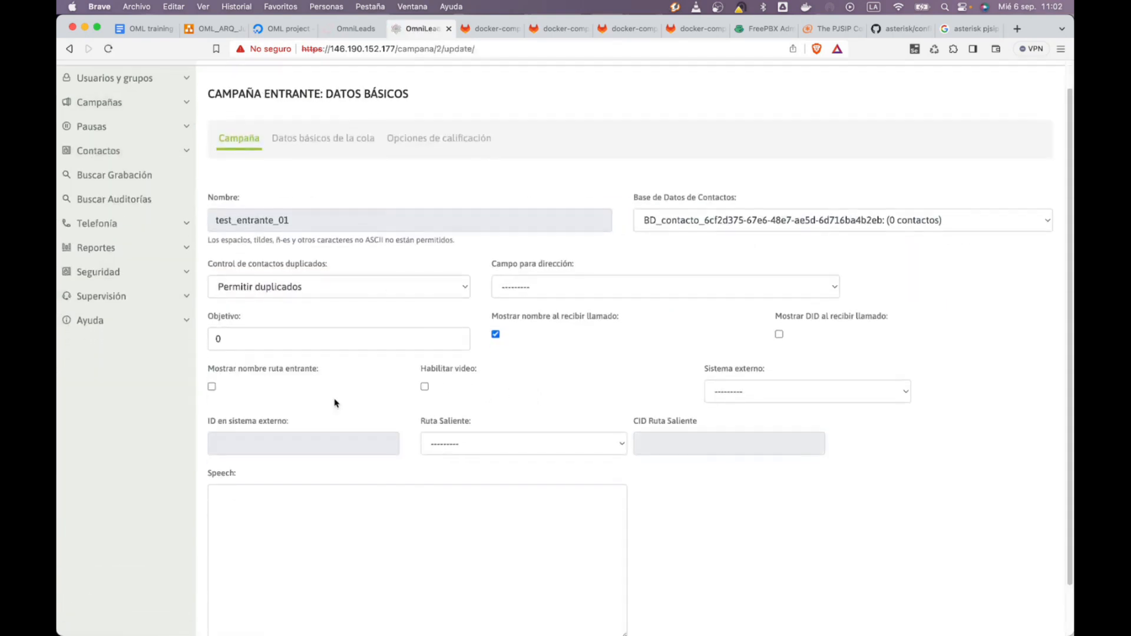
left_click(212, 388)
scroll(537, 386, "down", 1)
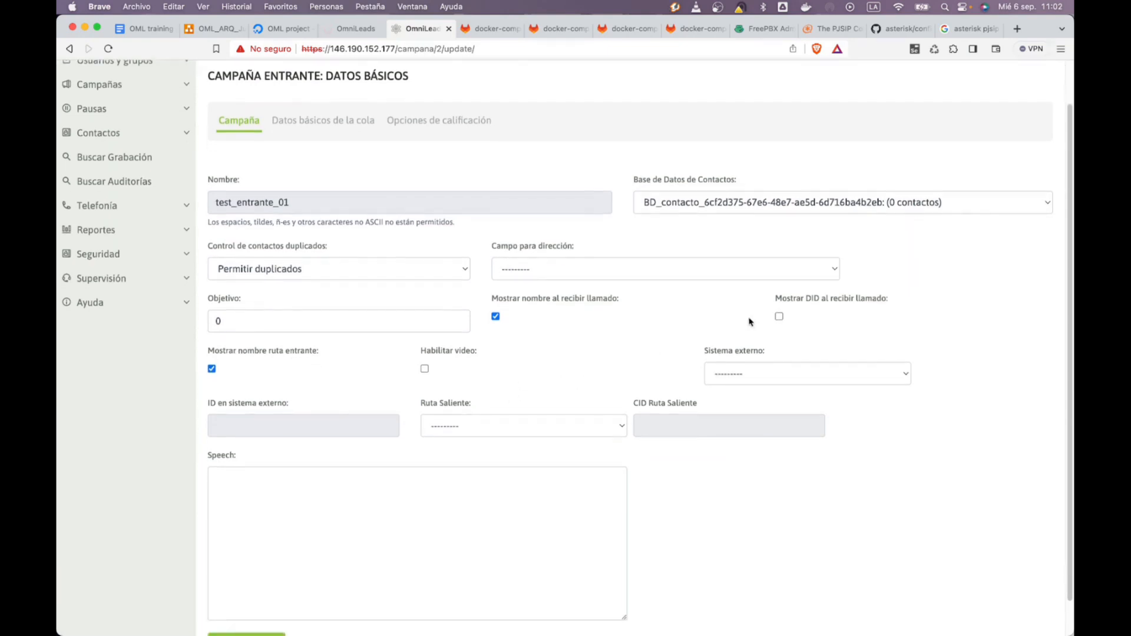
left_click(779, 317)
scroll(783, 327, "up", 3)
scroll(783, 331, "down", 3)
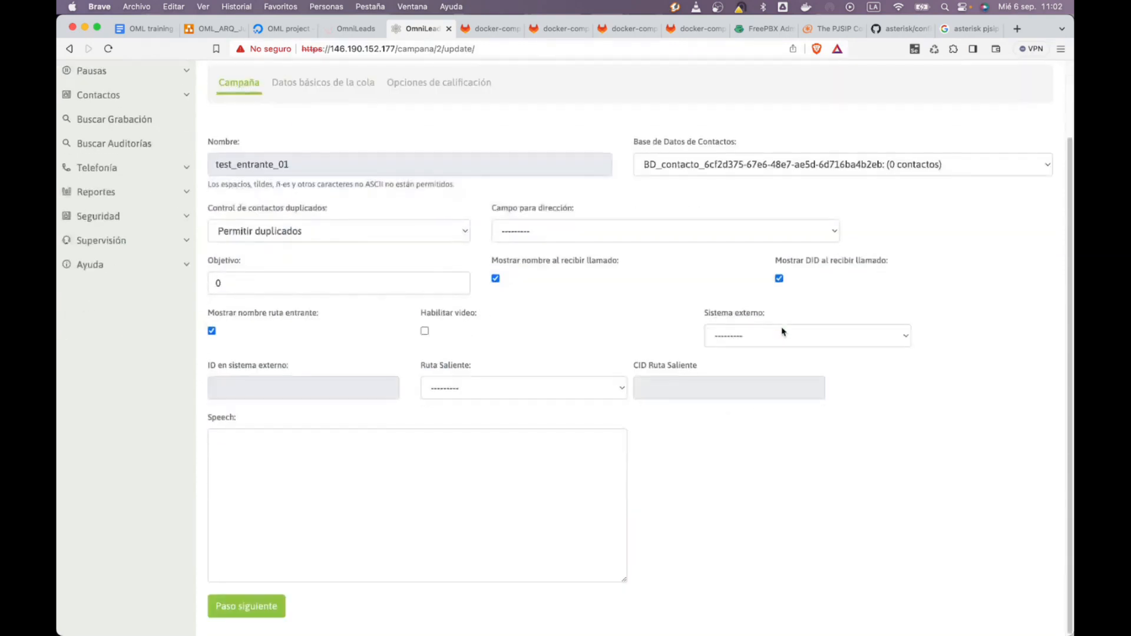
left_click(264, 604)
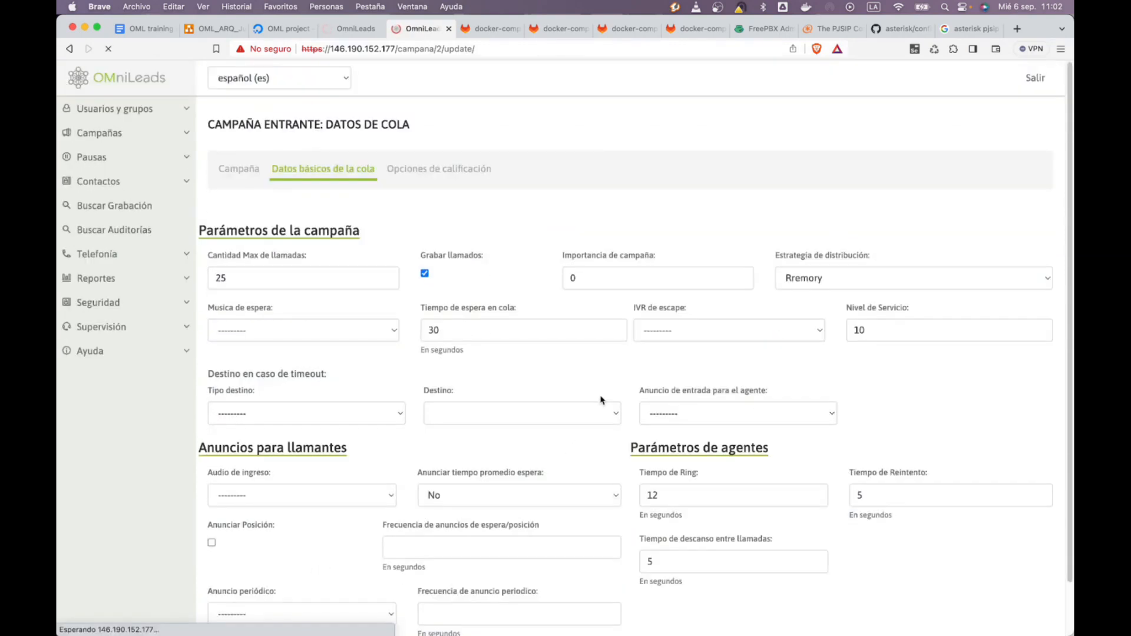
scroll(496, 505, "down", 3)
left_click(391, 606)
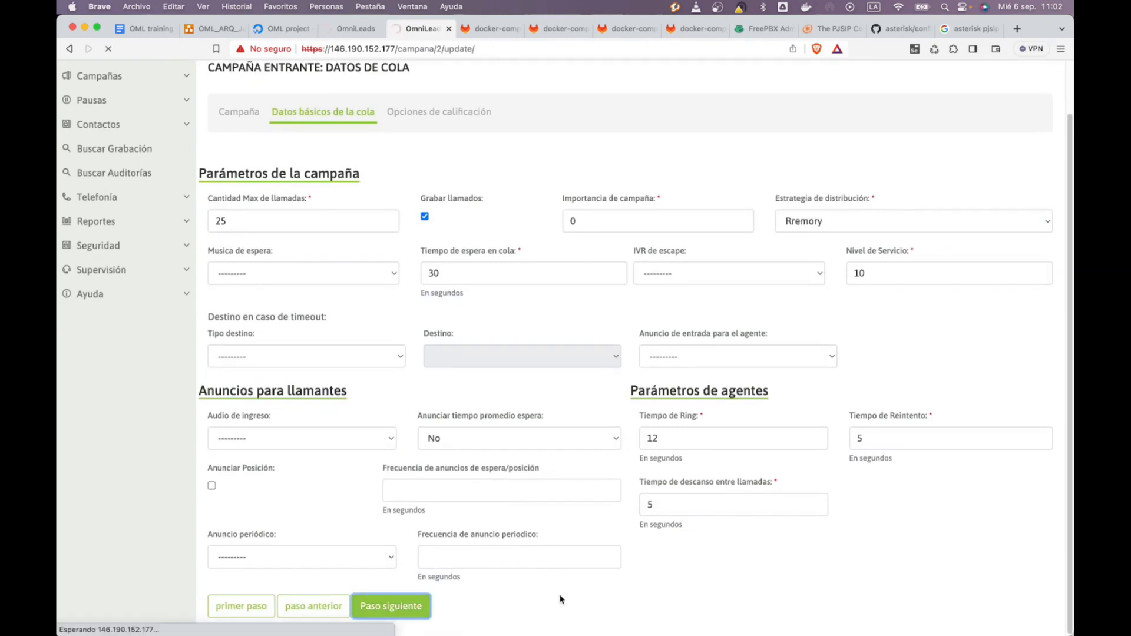
left_click(392, 345)
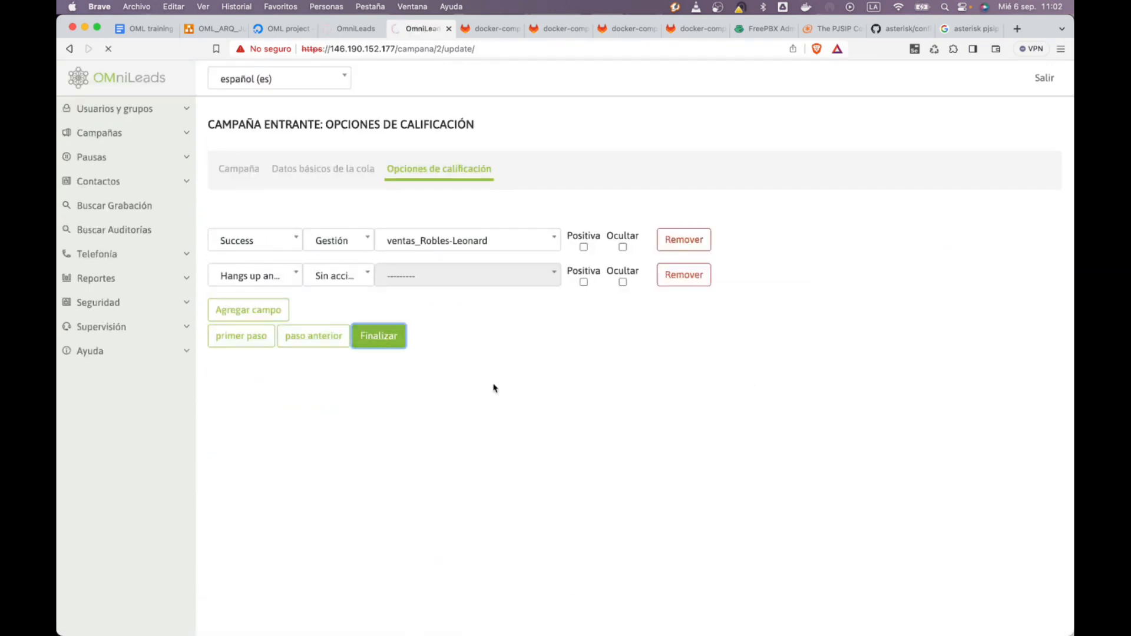
key("super+Tab")
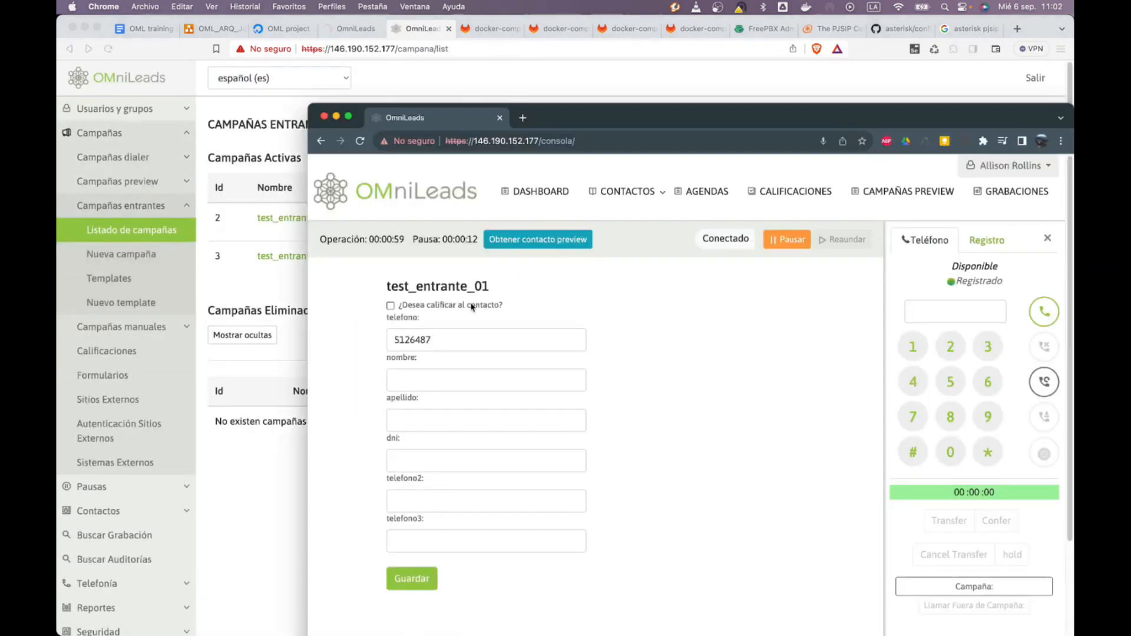
key("super+Tab")
key("super+Tab")
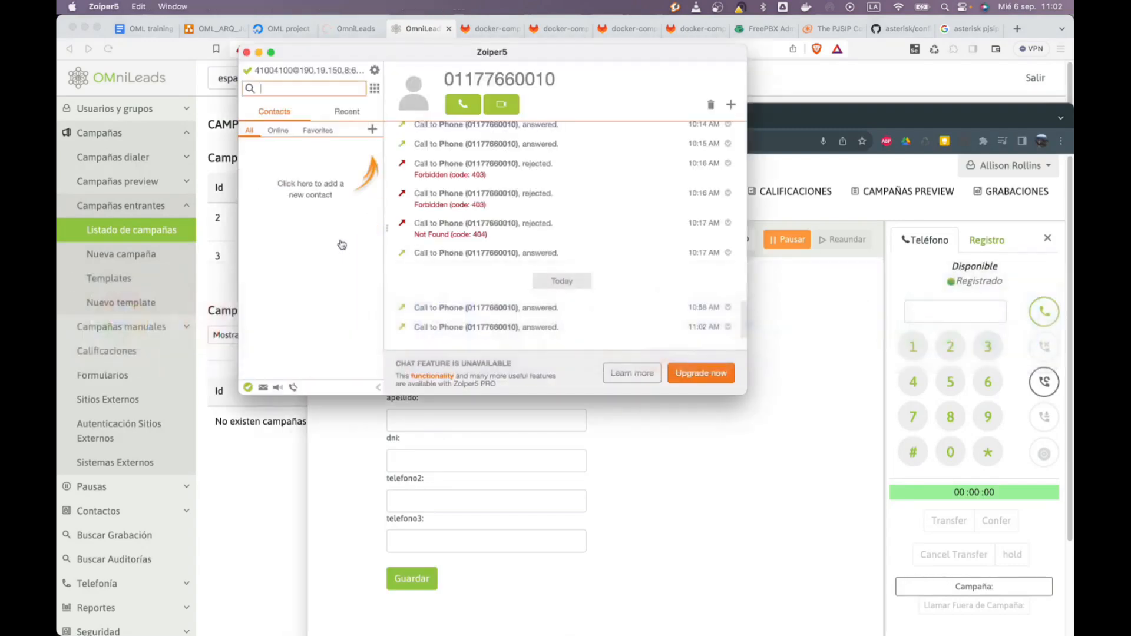
left_click(457, 105)
left_click(758, 533)
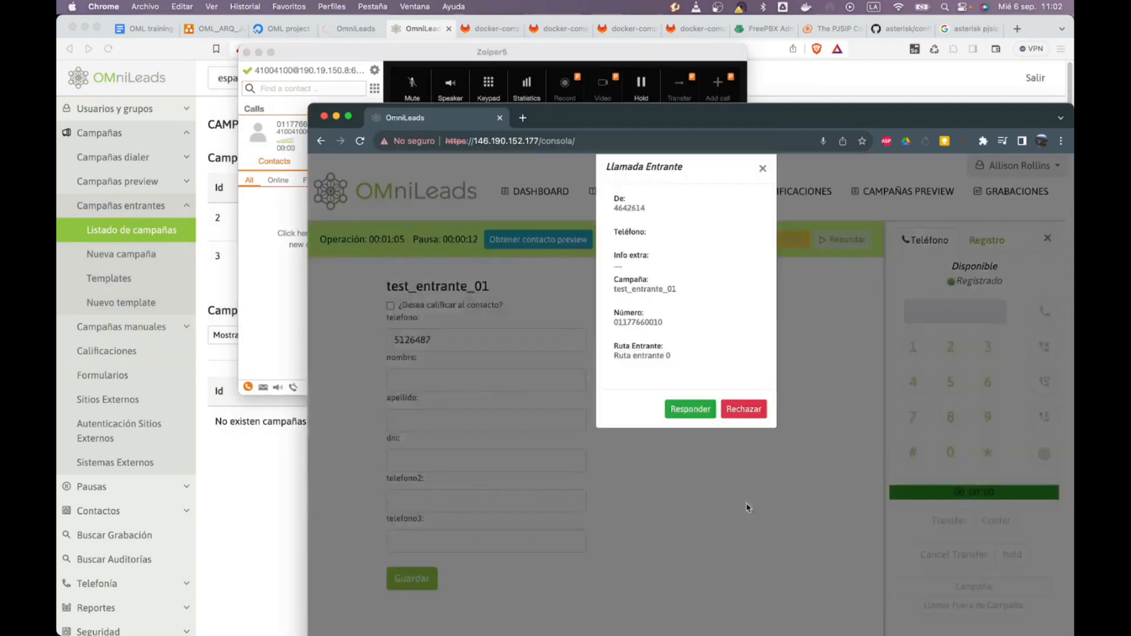
left_click_drag(671, 381, 612, 377)
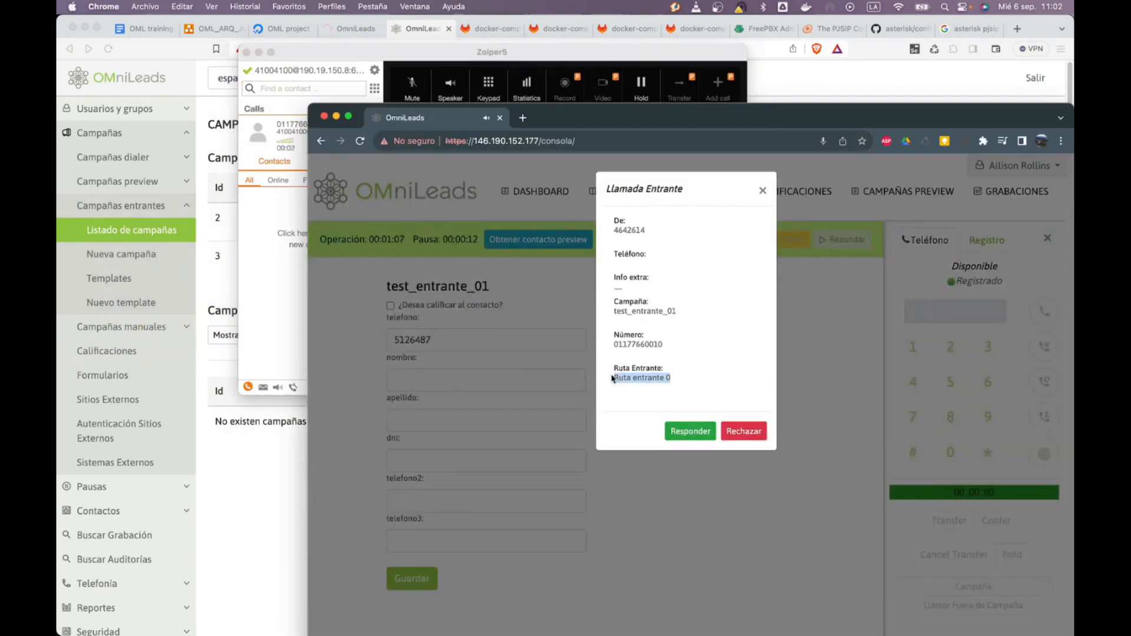
left_click_drag(669, 343, 610, 337)
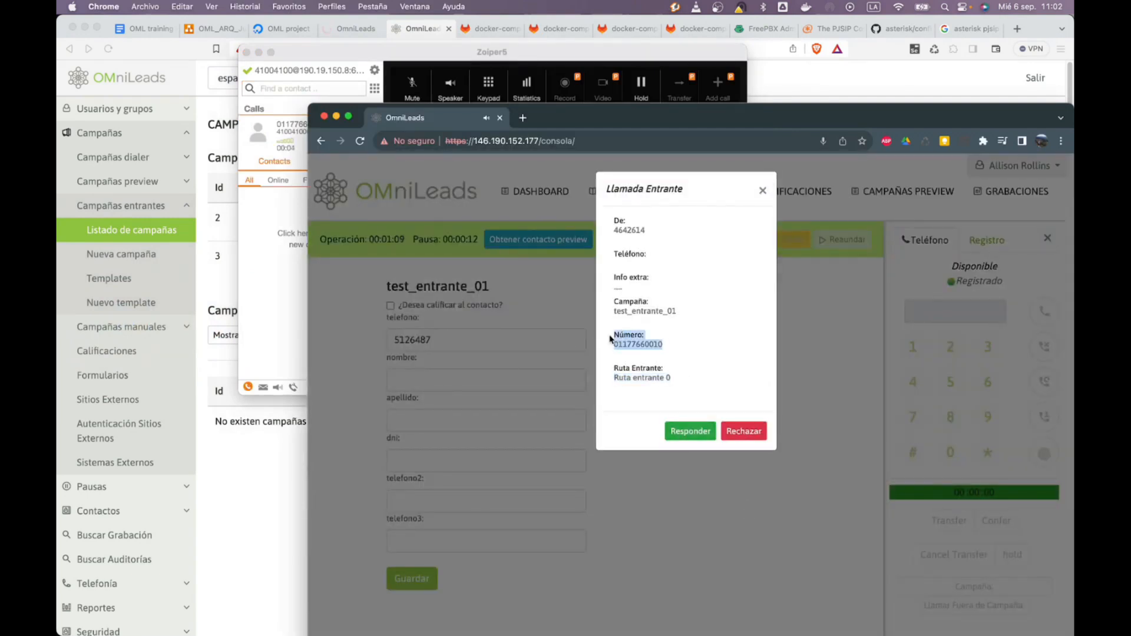
left_click(610, 338)
Answer the incoming call on the agent console, then hang it up
left_click(698, 432)
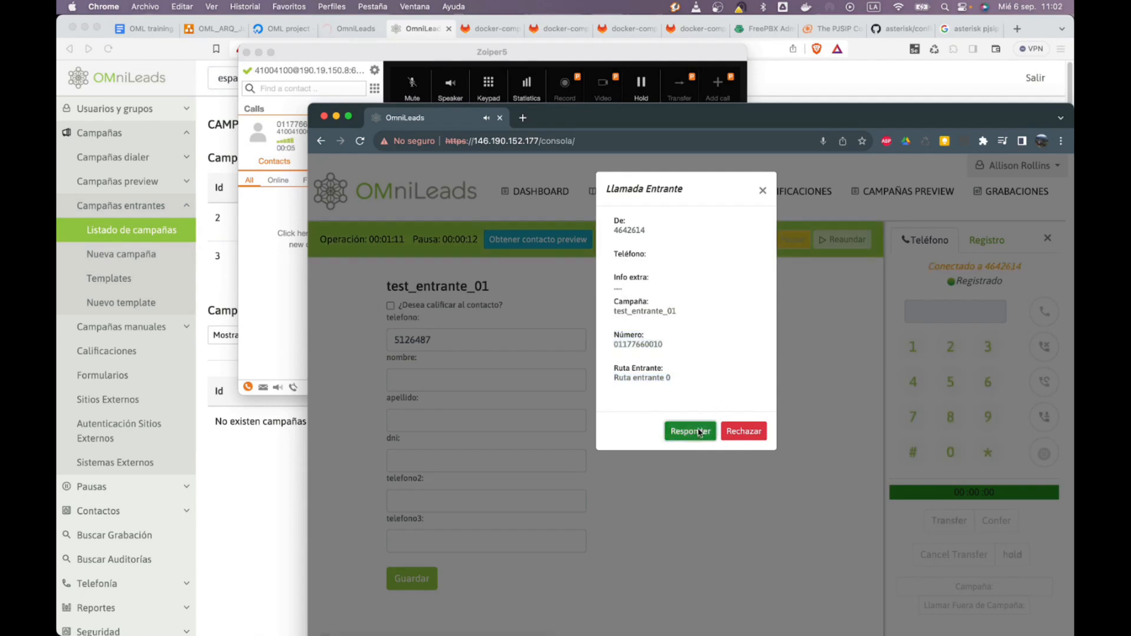
left_click(1044, 349)
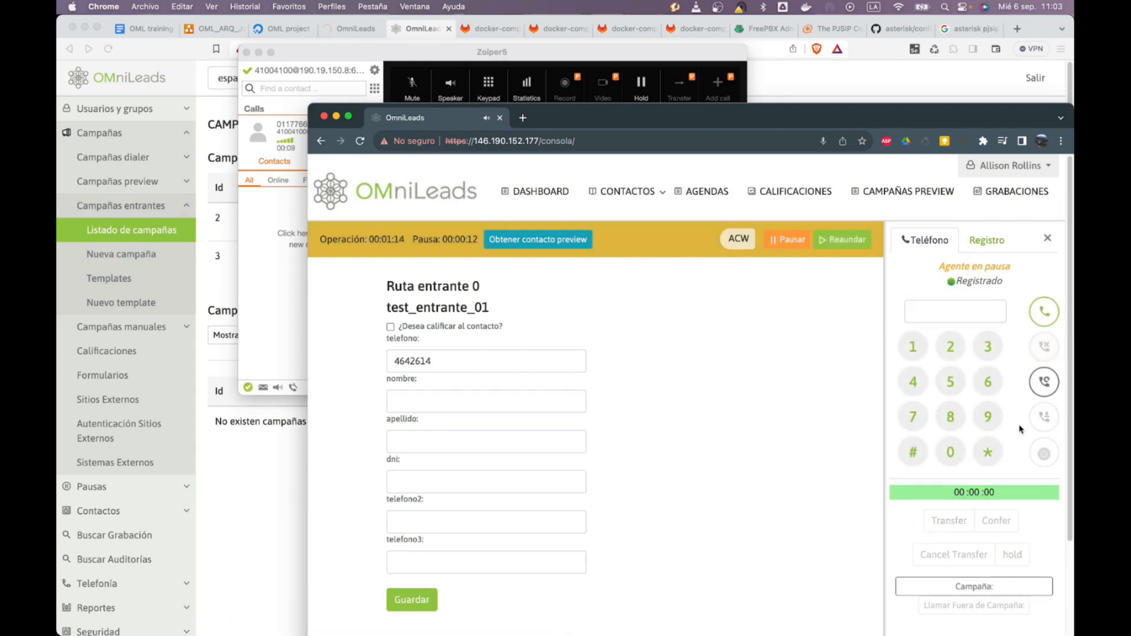
left_click(1005, 190)
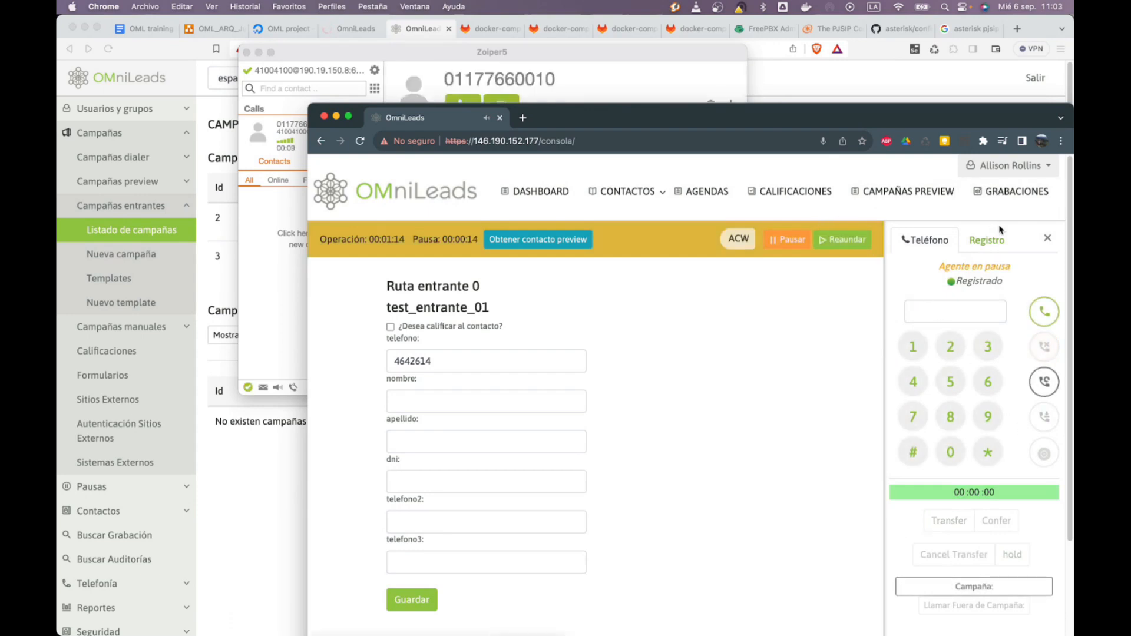
Check the campaign names on the newest test_entrante_01 recordings, then return to the inbound campaigns list
scroll(709, 439, "down", 5)
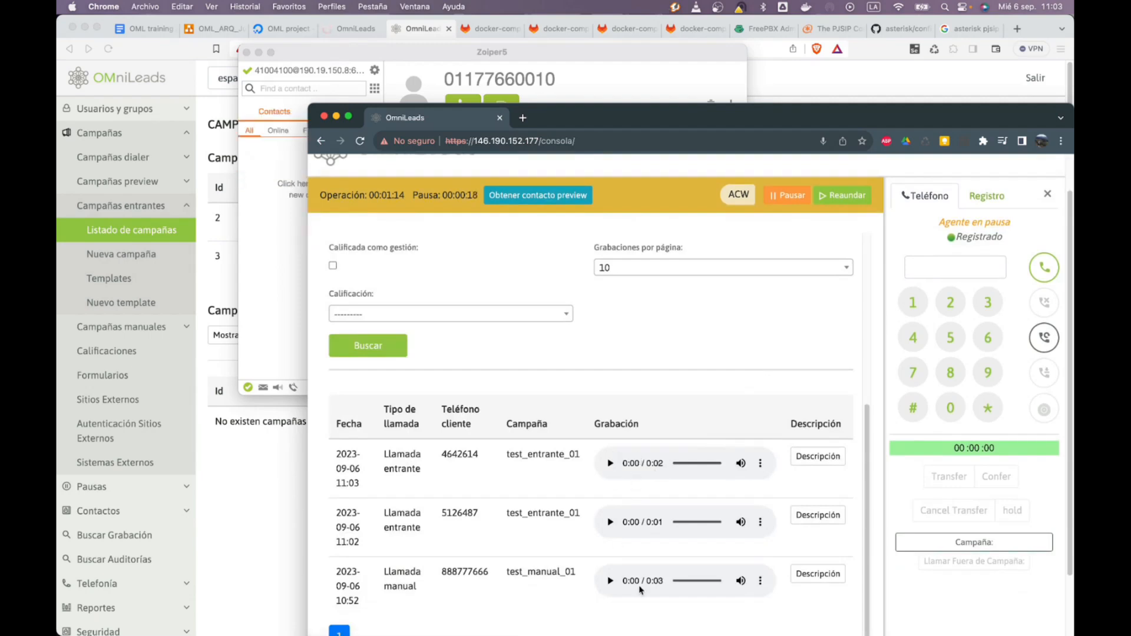
scroll(694, 504, "up", 2)
scroll(551, 478, "down", 2)
left_click_drag(513, 453, 579, 514)
left_click_drag(556, 457, 577, 463)
left_click_drag(514, 572, 549, 578)
left_click(569, 568)
scroll(572, 566, "up", 5)
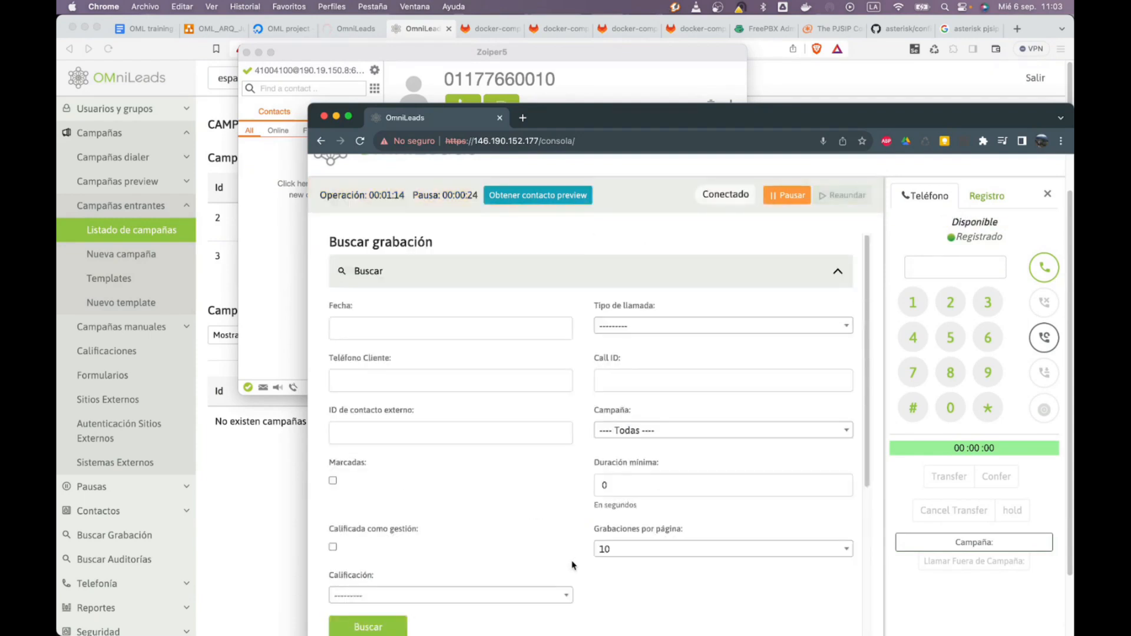
left_click(229, 365)
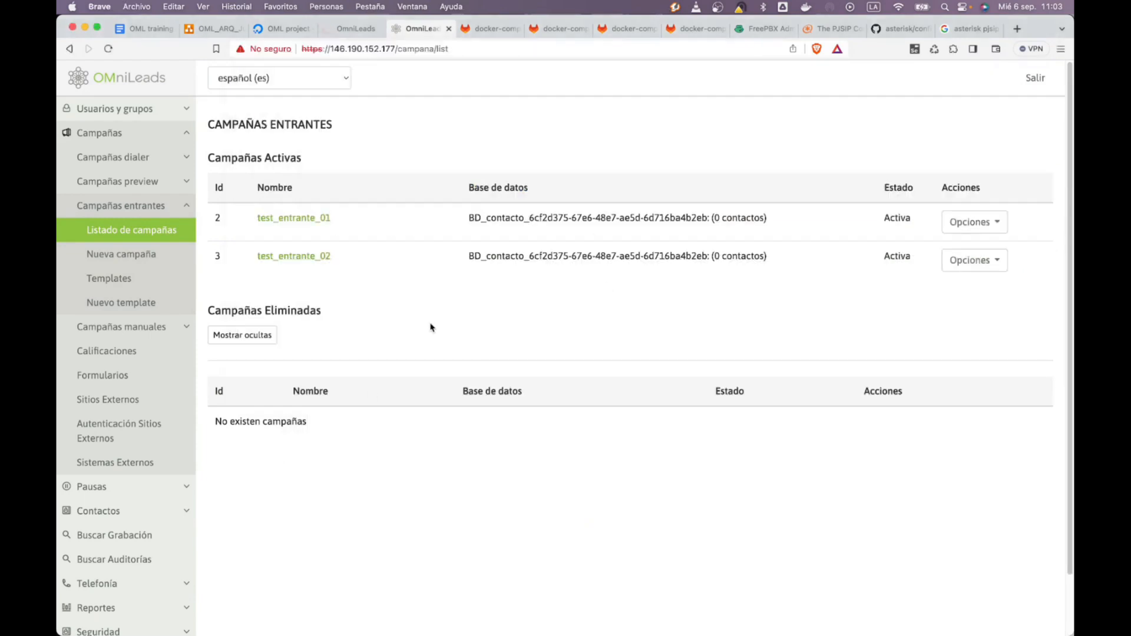
Look over test_entrante_02, then open the inbound routes list under Telefonía
left_click(305, 258)
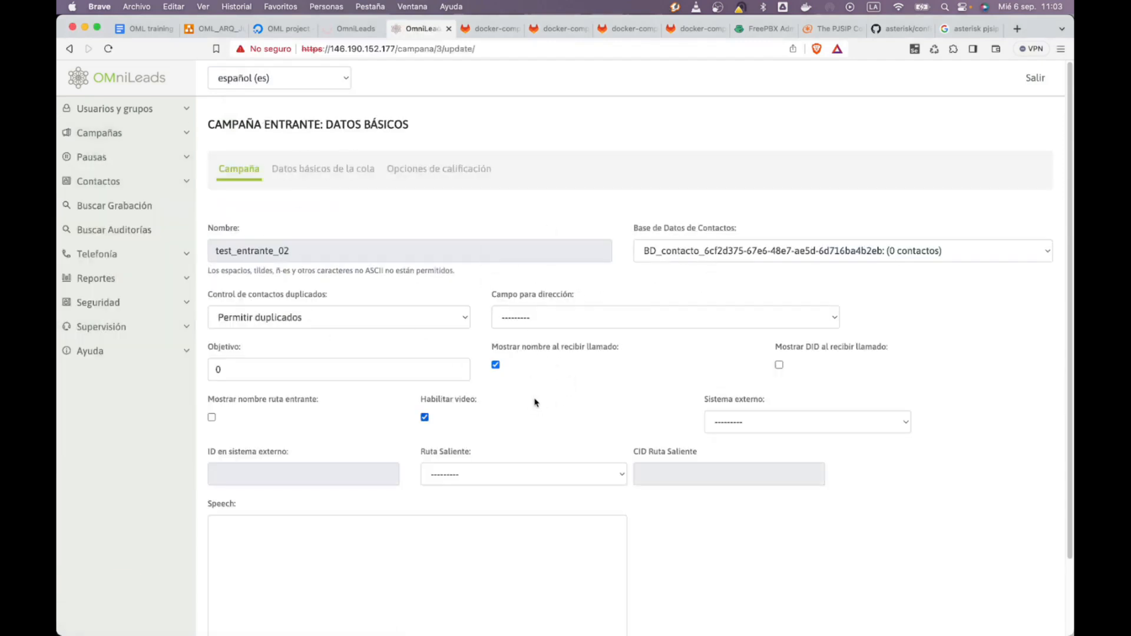
scroll(534, 403, "down", 2)
scroll(323, 318, "up", 2)
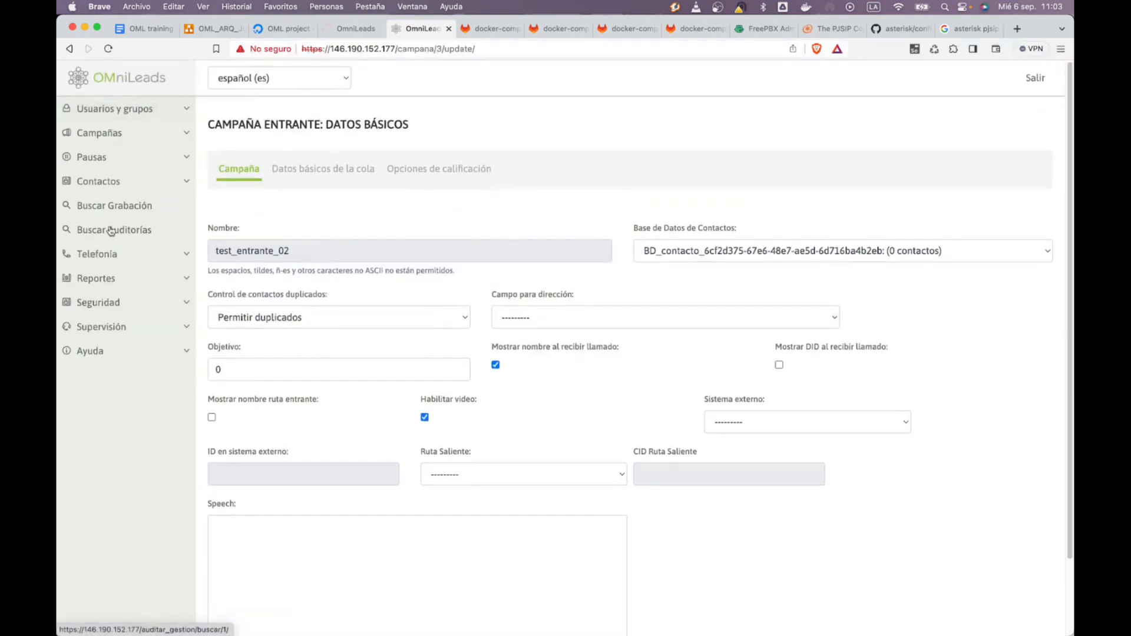
left_click(111, 255)
left_click(114, 278)
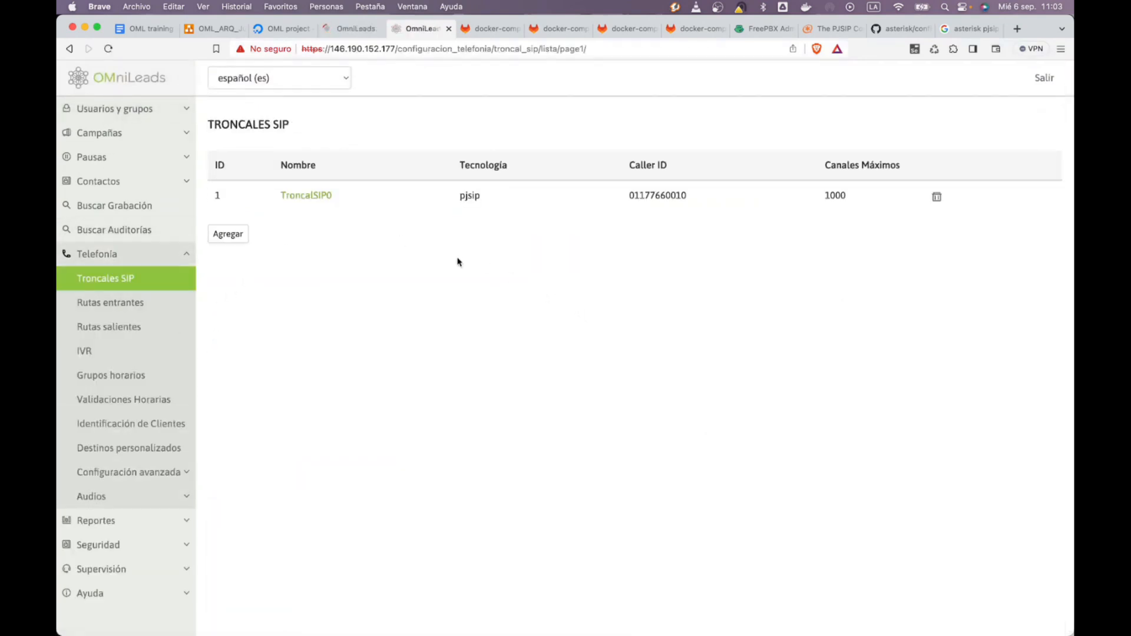
left_click(144, 309)
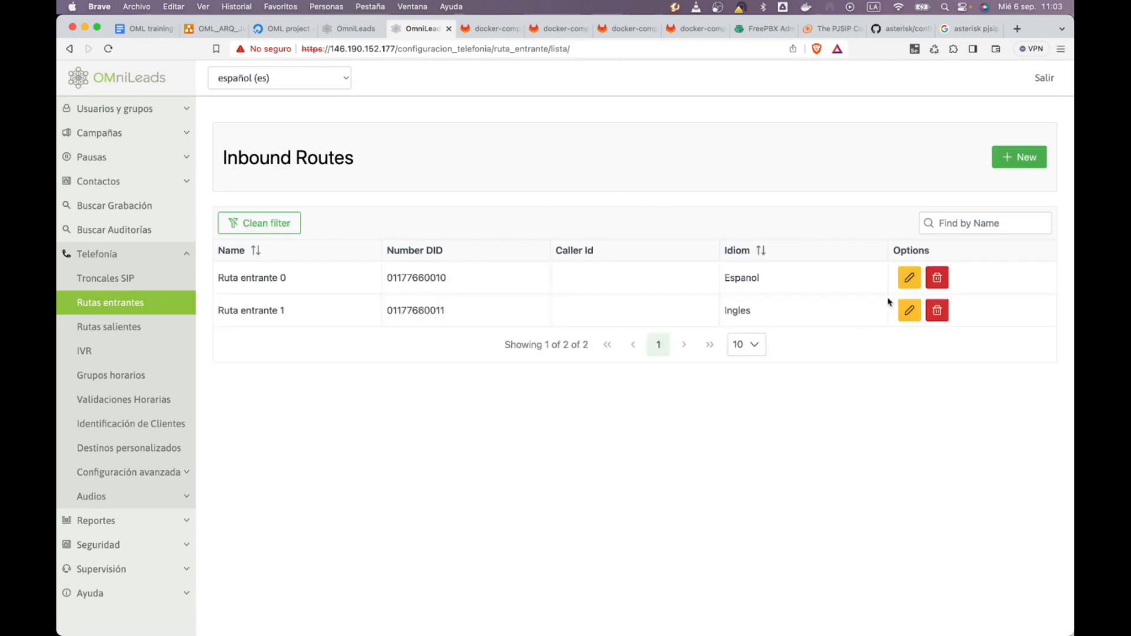
Edit Ruta entrante 0 and try Date/time validation as destination before reverting to Inbound campaign
left_click(909, 278)
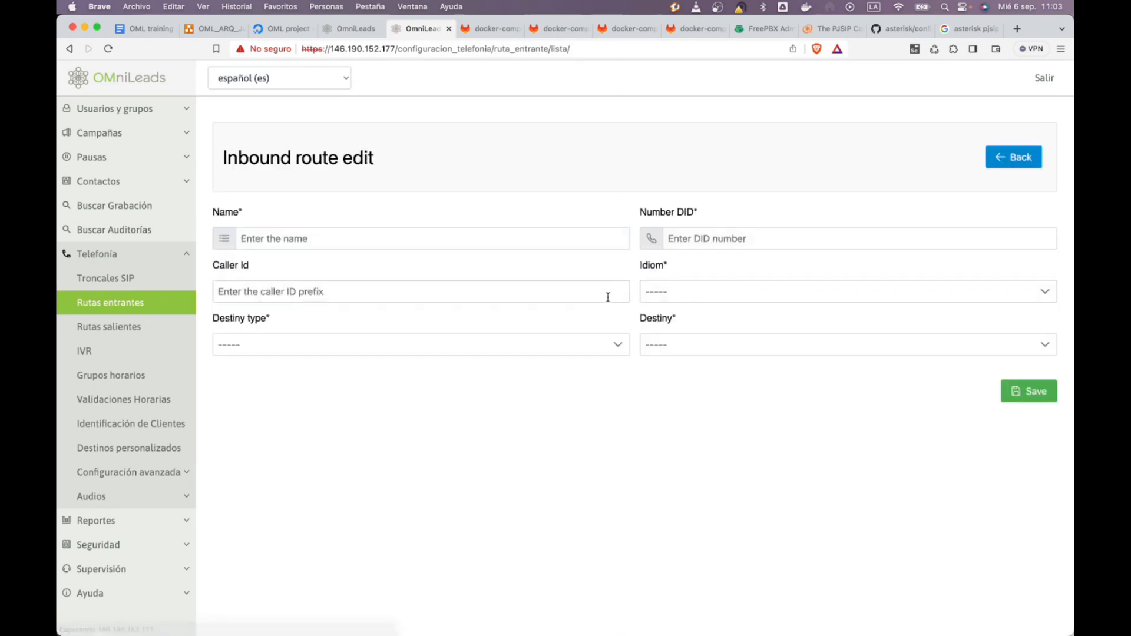
left_click(730, 349)
left_click(393, 354)
left_click(377, 363)
left_click(763, 354)
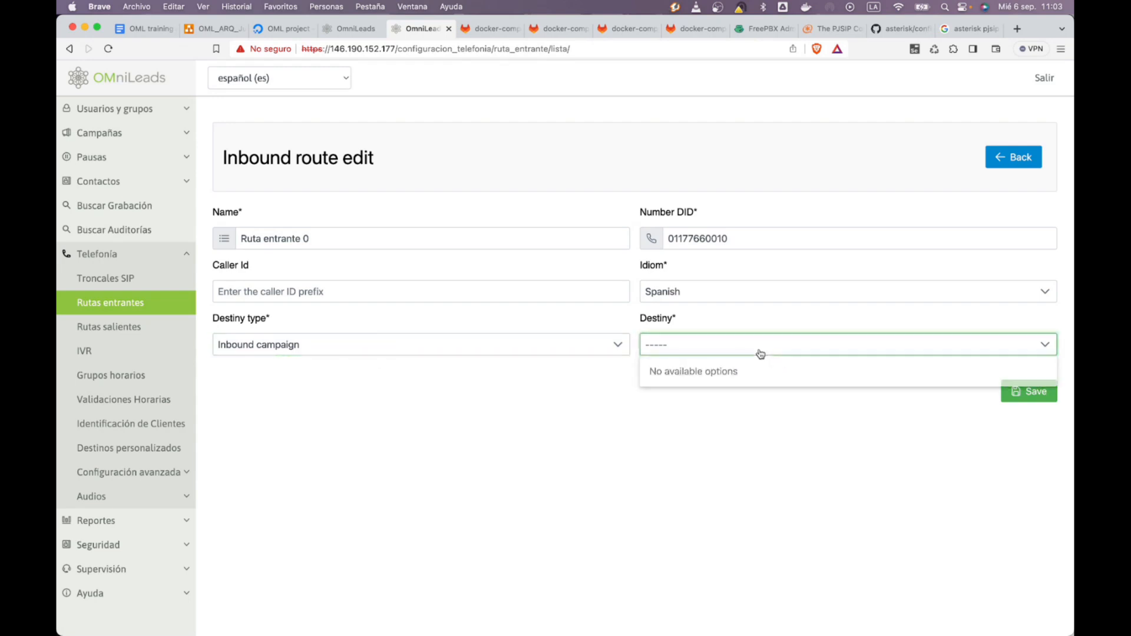
left_click(464, 348)
left_click(336, 391)
left_click(313, 351)
left_click(349, 370)
Browse the other destination types, keeping Inbound campaign test_entrante_01
left_click(513, 353)
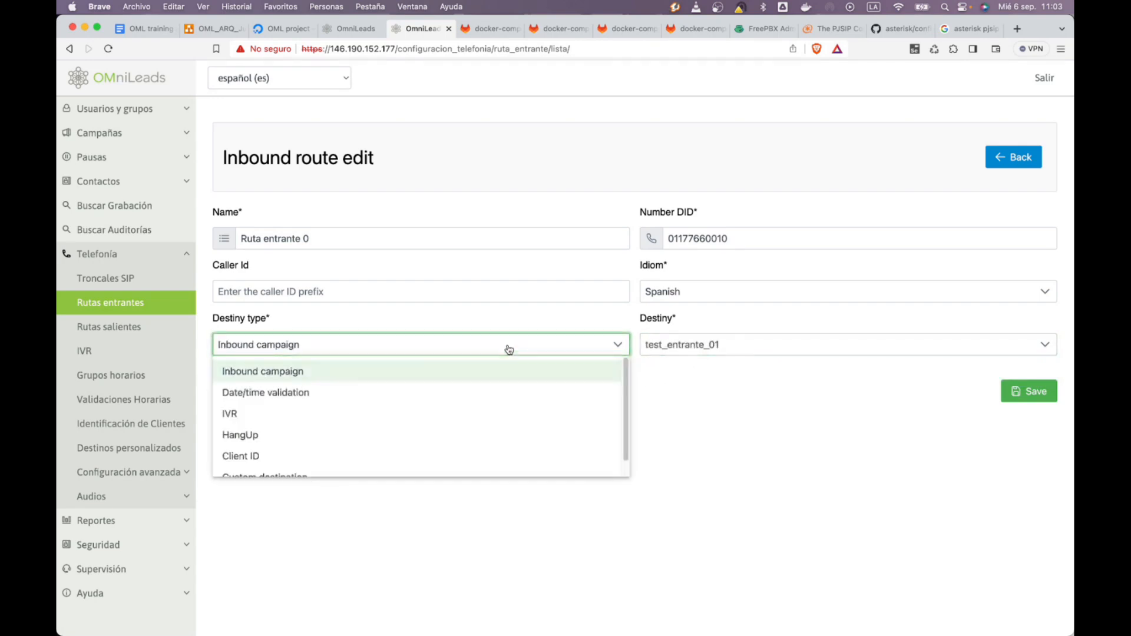
scroll(419, 432, "down", 1)
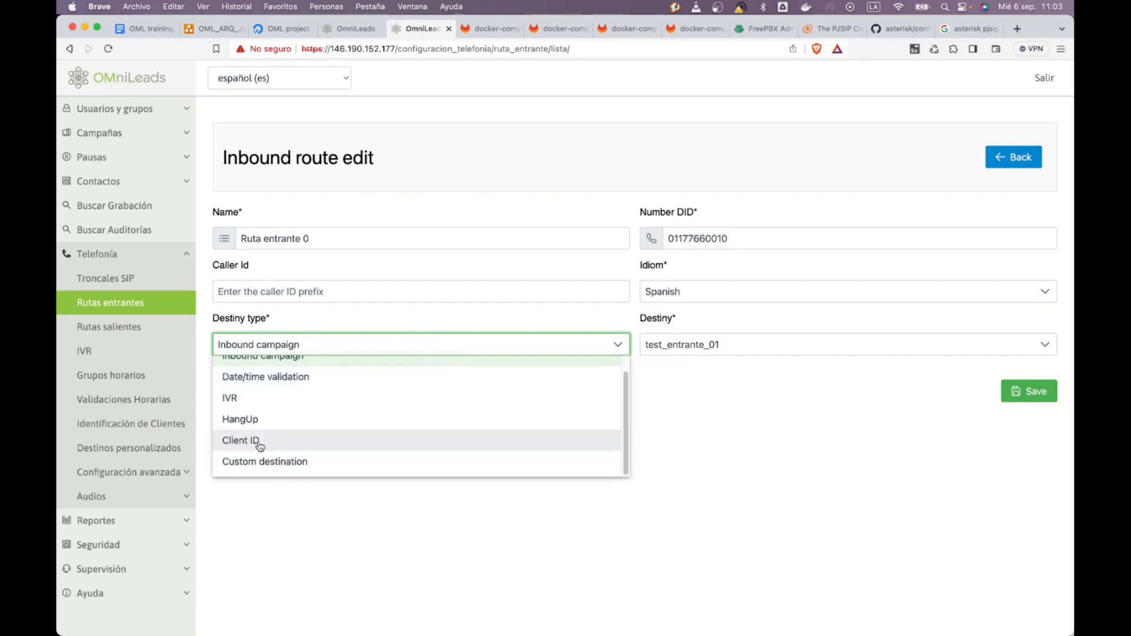
left_click(747, 494)
left_click(317, 346)
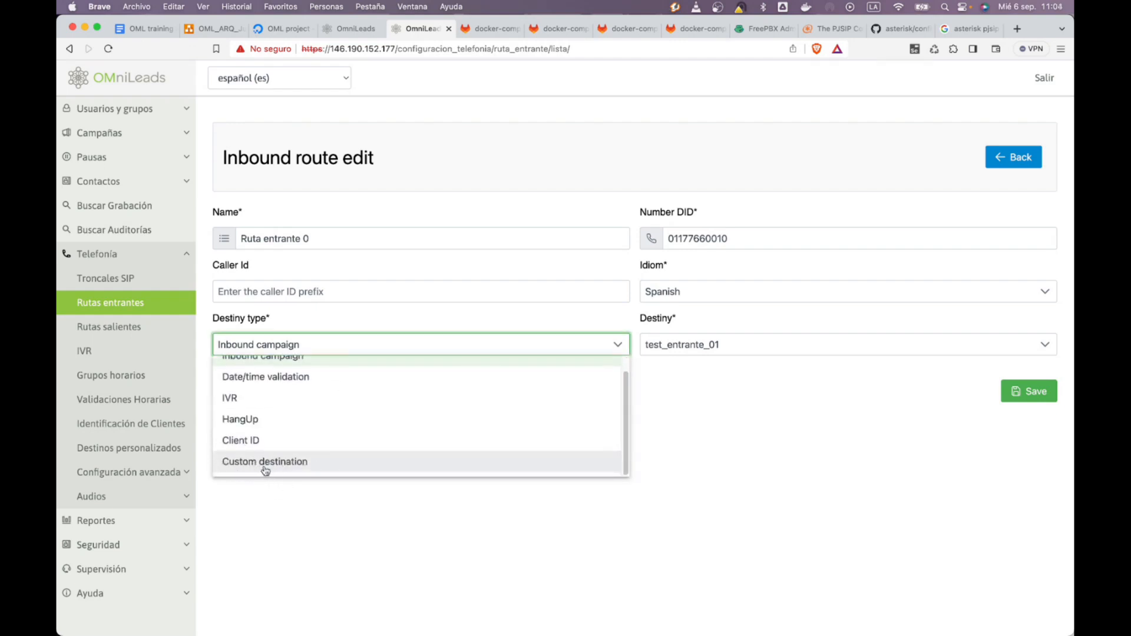
left_click(262, 540)
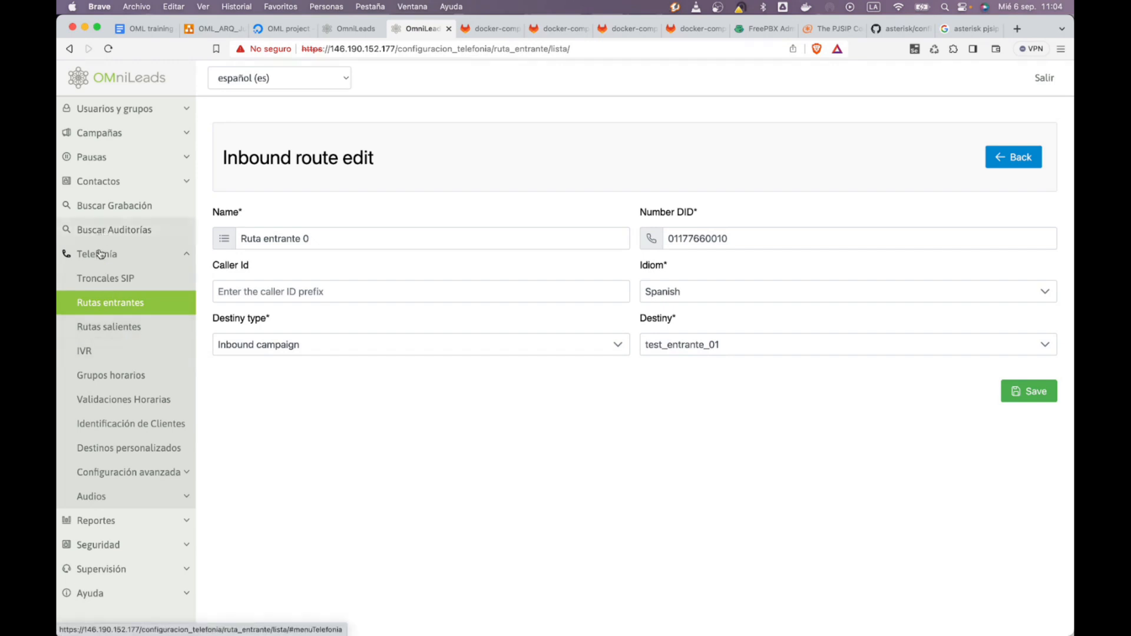
Open the inbound campaigns list, briefly checking the hold music playlist page
left_click(131, 301)
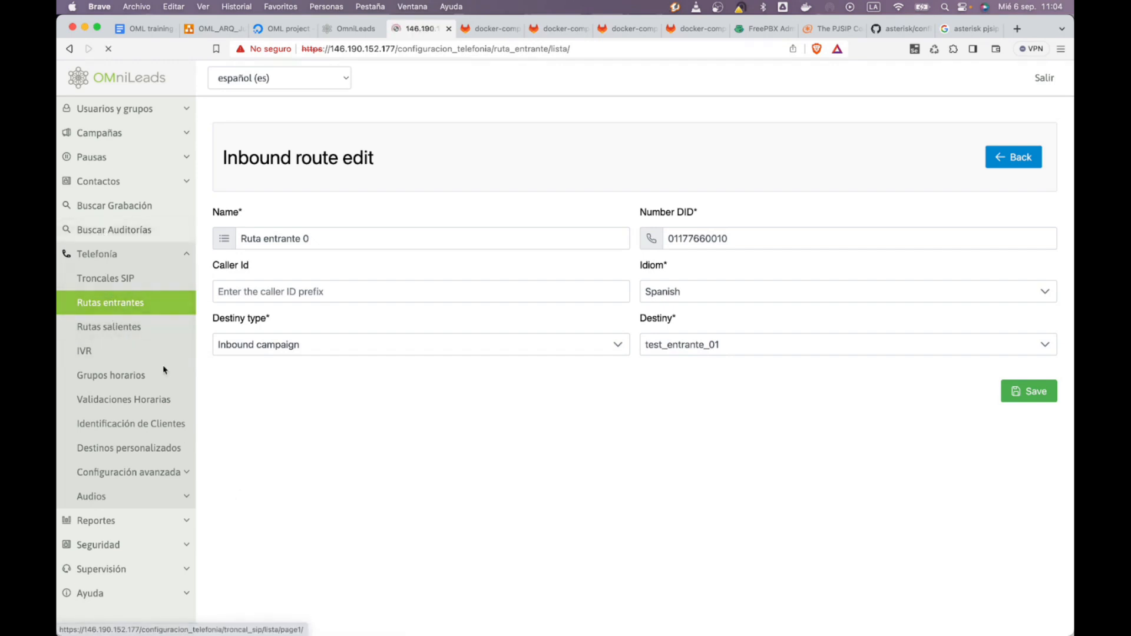
left_click(139, 133)
left_click(148, 205)
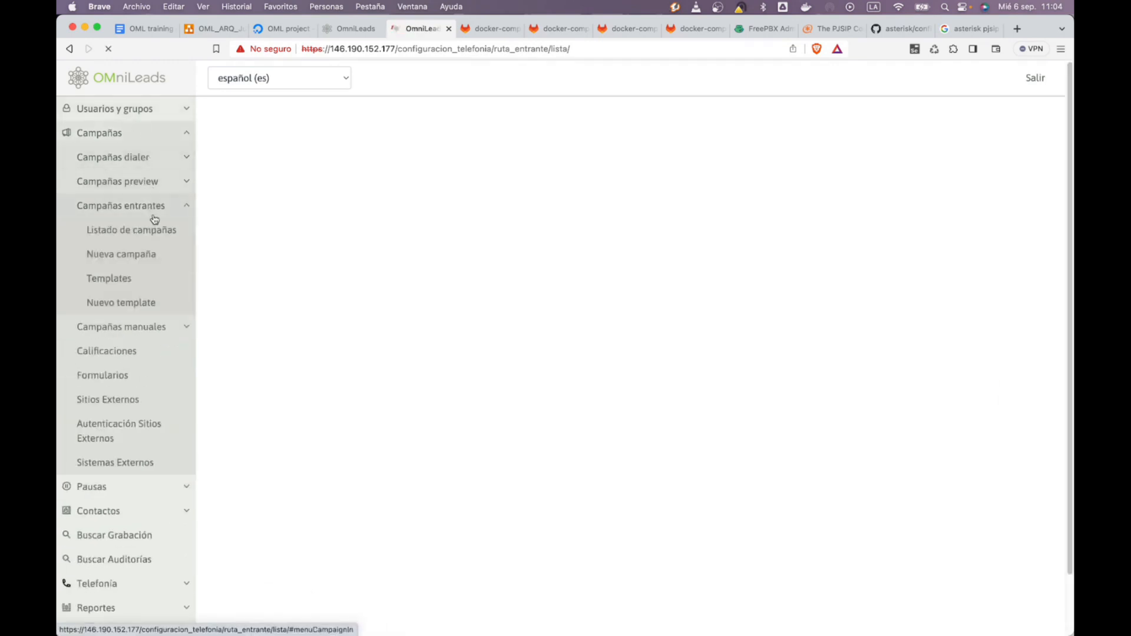
left_click(172, 237)
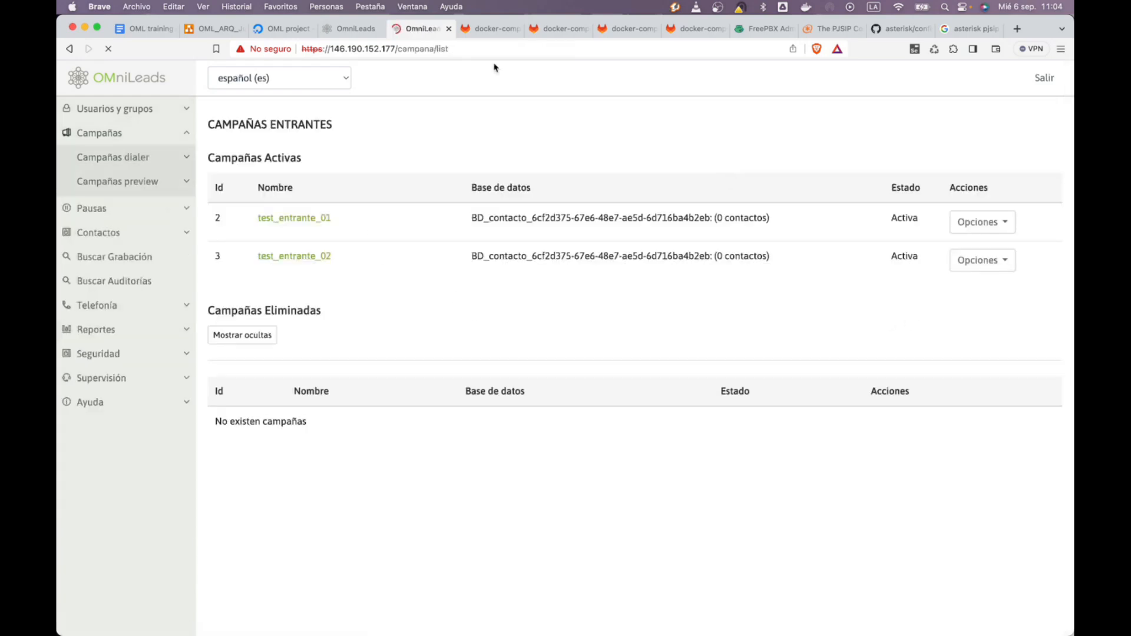
left_click(343, 30)
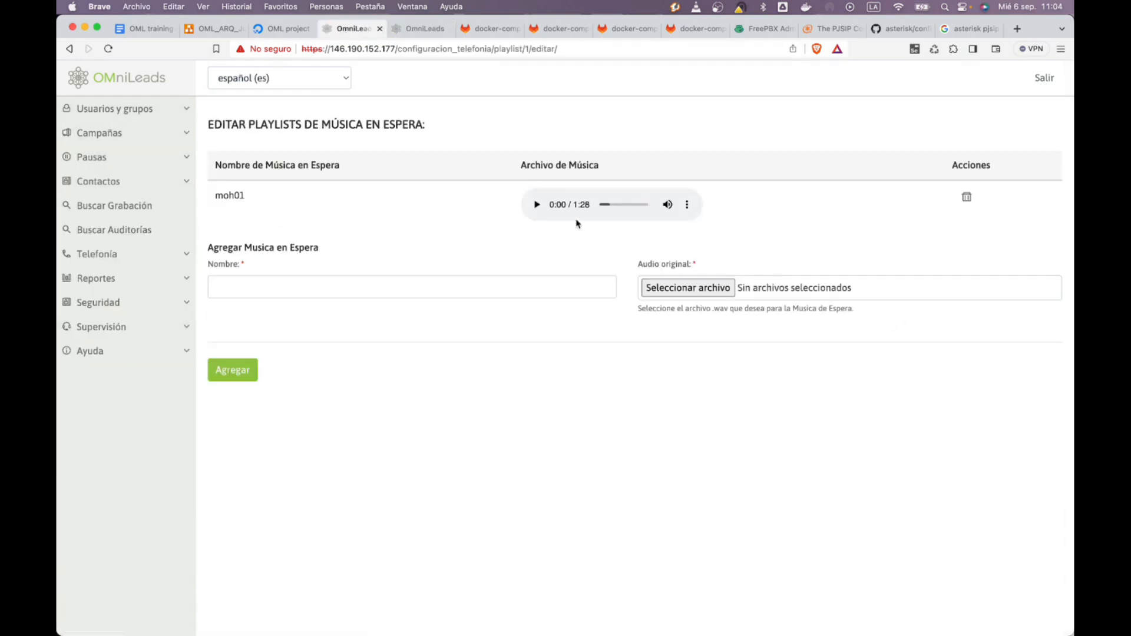
left_click(414, 28)
Open test_entrante_01 and advance to its queue settings step
left_click(973, 223)
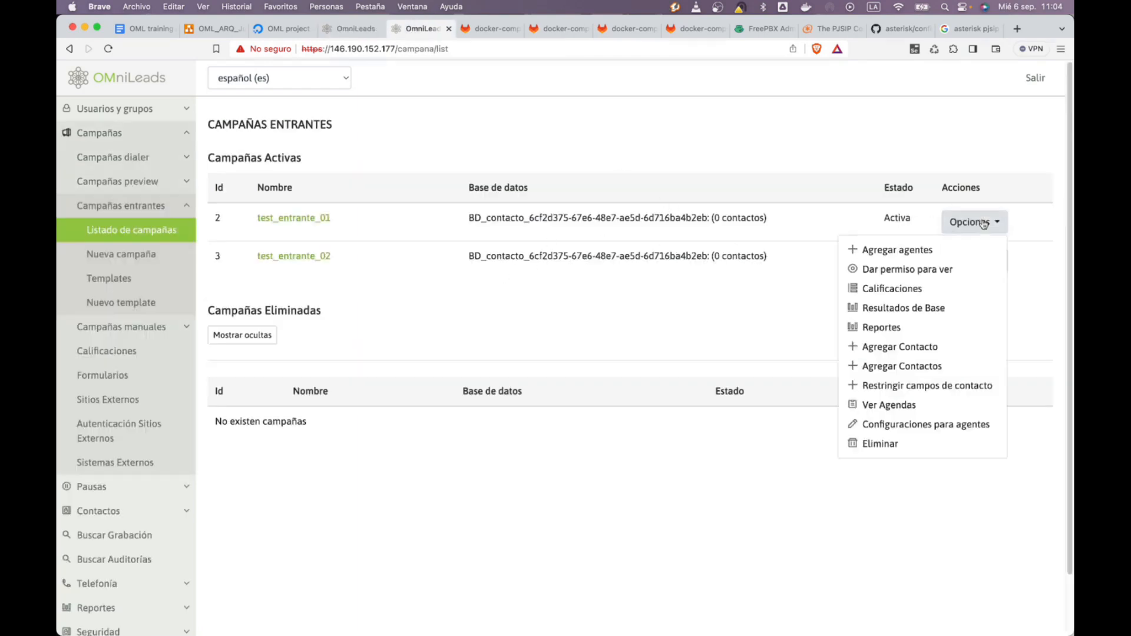
left_click(689, 213)
left_click(295, 219)
scroll(536, 390, "down", 2)
scroll(536, 390, "down", 1)
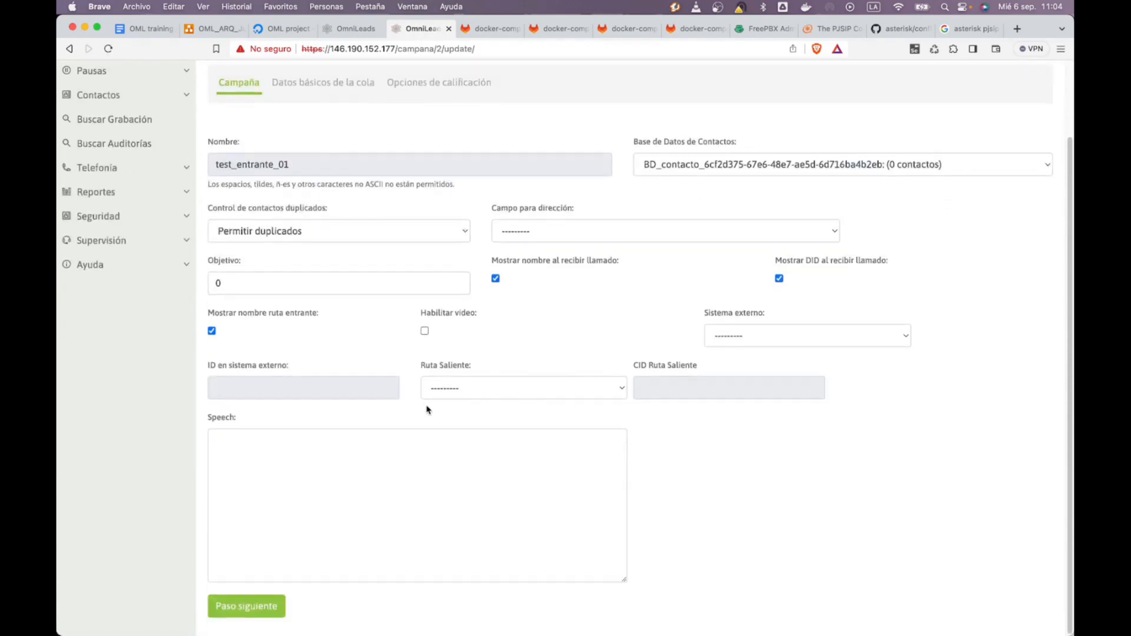
left_click(251, 606)
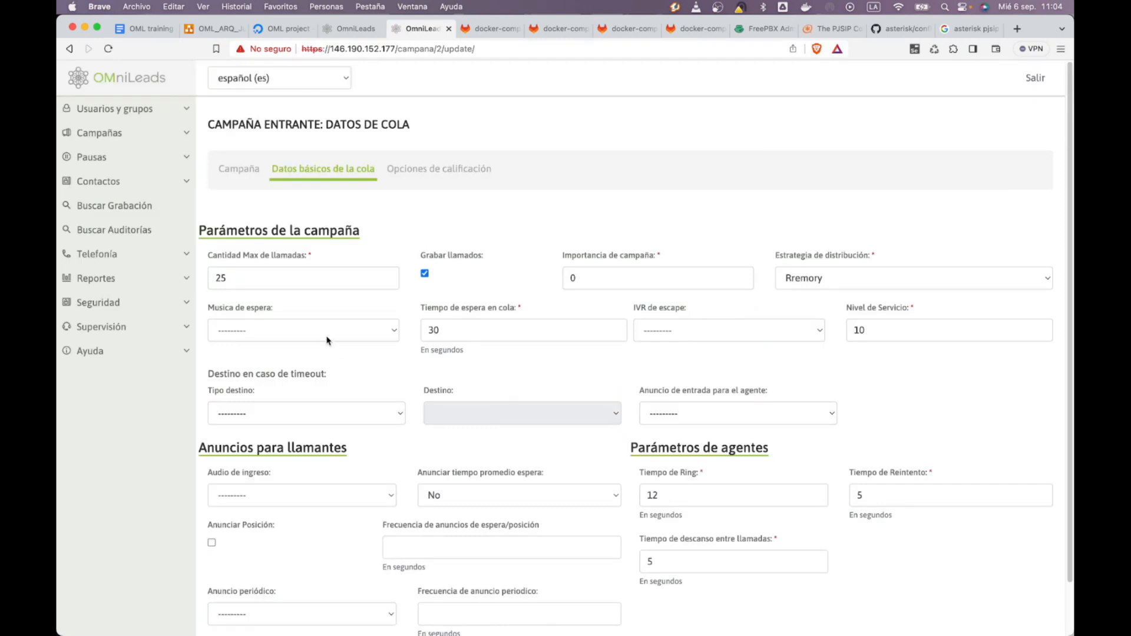
Set test_entrante_01's hold music to wwww and finish the wizard to save
left_click(328, 341)
left_click(273, 352)
scroll(490, 453, "down", 3)
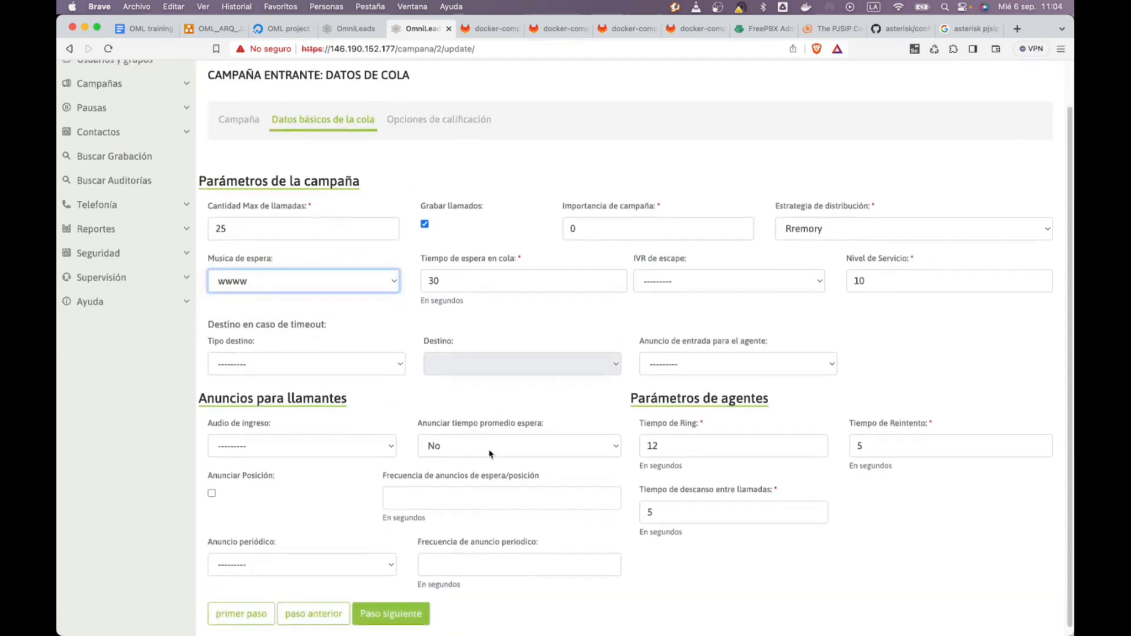
left_click(390, 606)
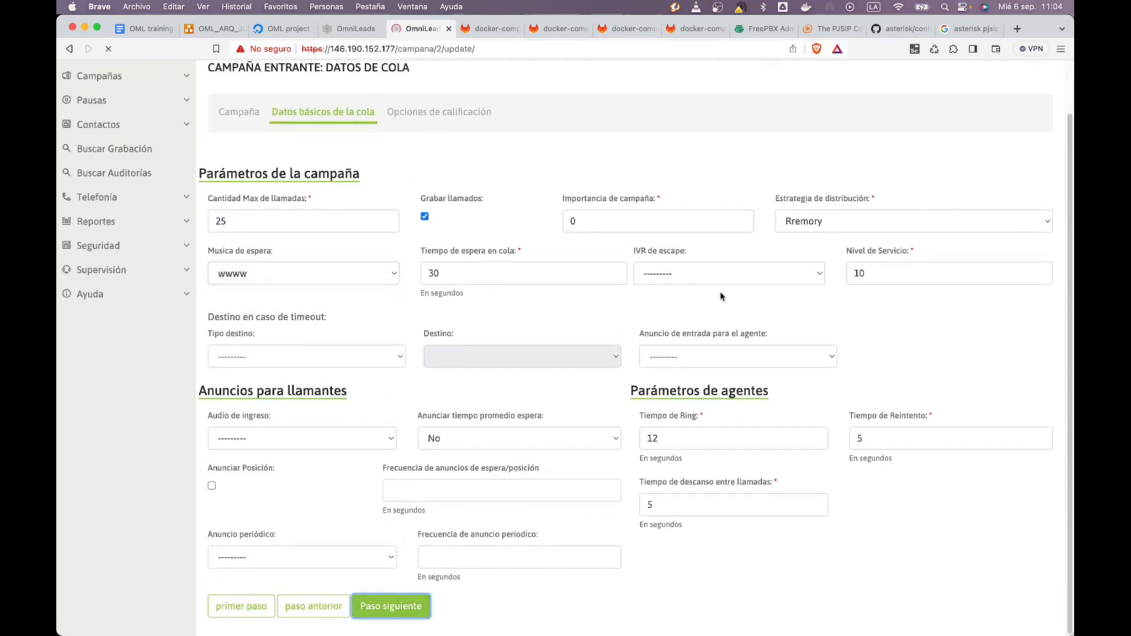
left_click(378, 370)
Back in the browser, reopen test_entrante_01's basic settings
key("super+Tab")
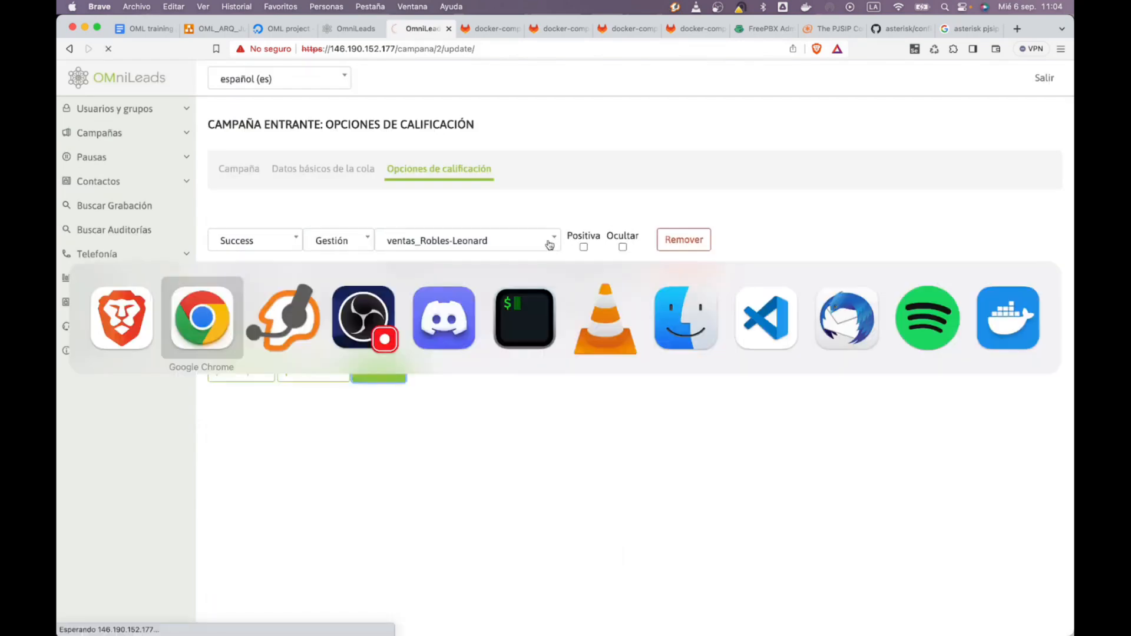
key("super+Tab")
key("super+Tab")
key("super+shift+Tab")
left_click(492, 507)
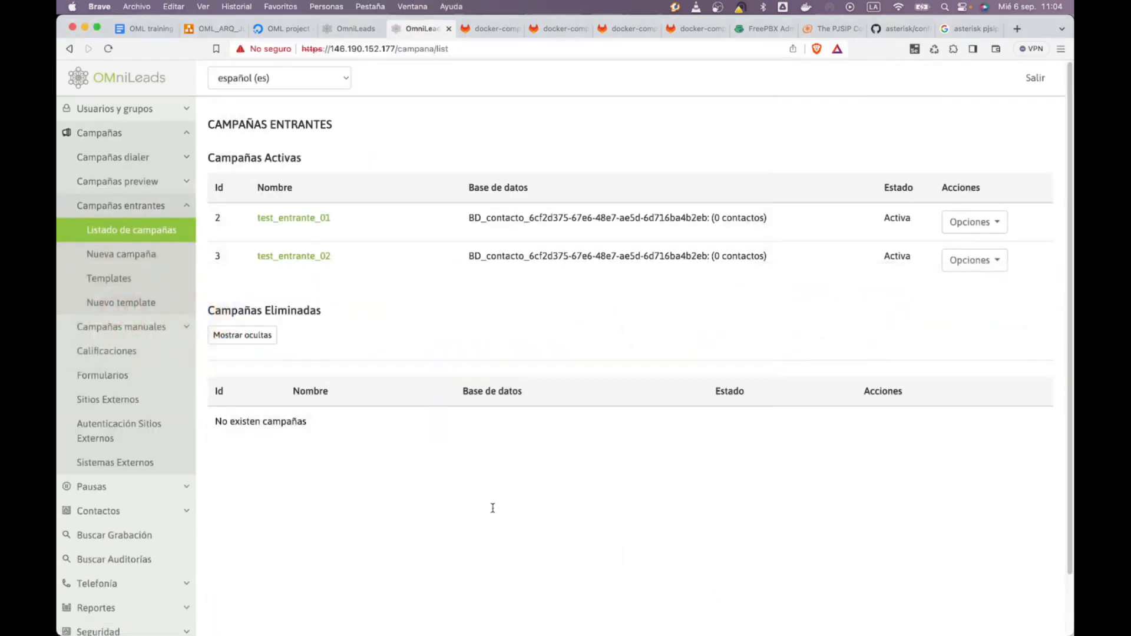
left_click(317, 222)
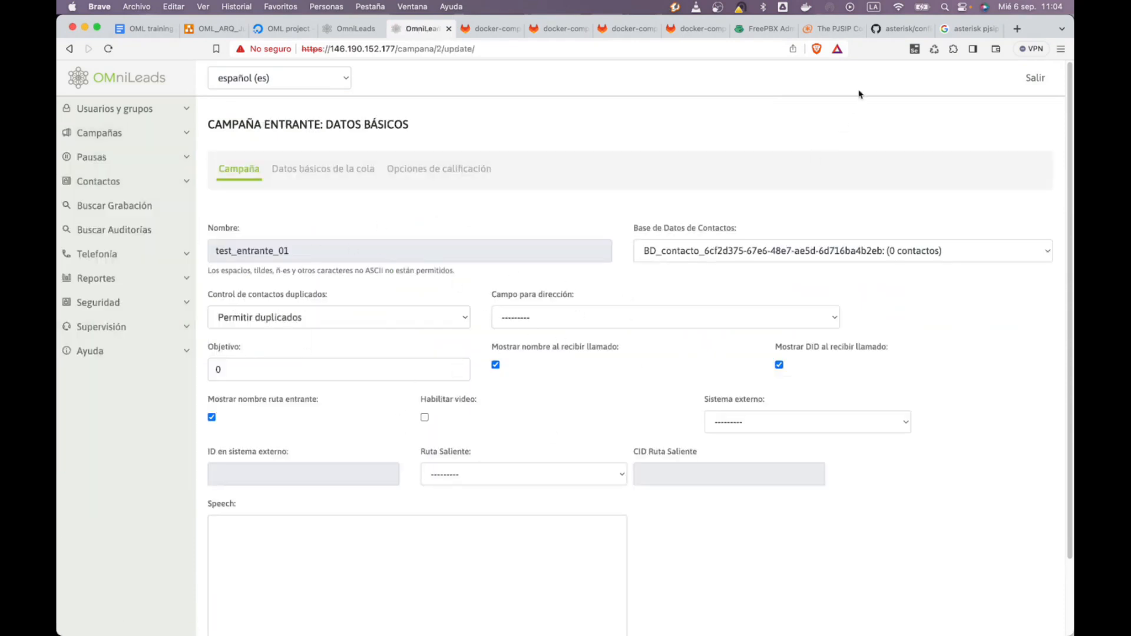
Open the OMniLeads home dashboard, which counts 2 active inbound campaigns
left_click(139, 79)
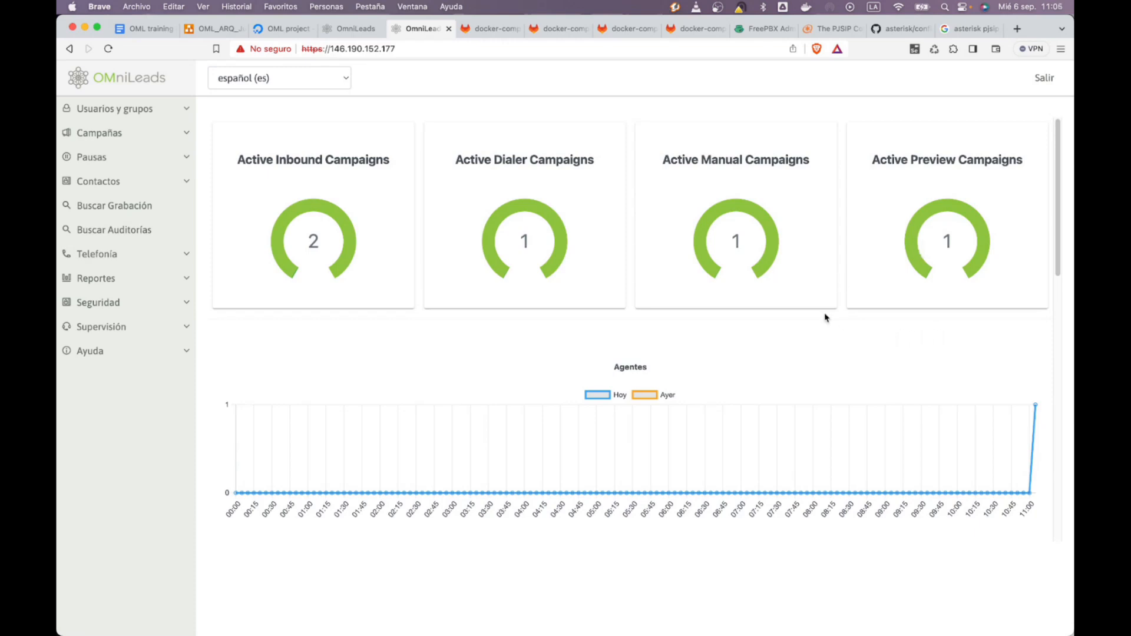
key("super+Tab")
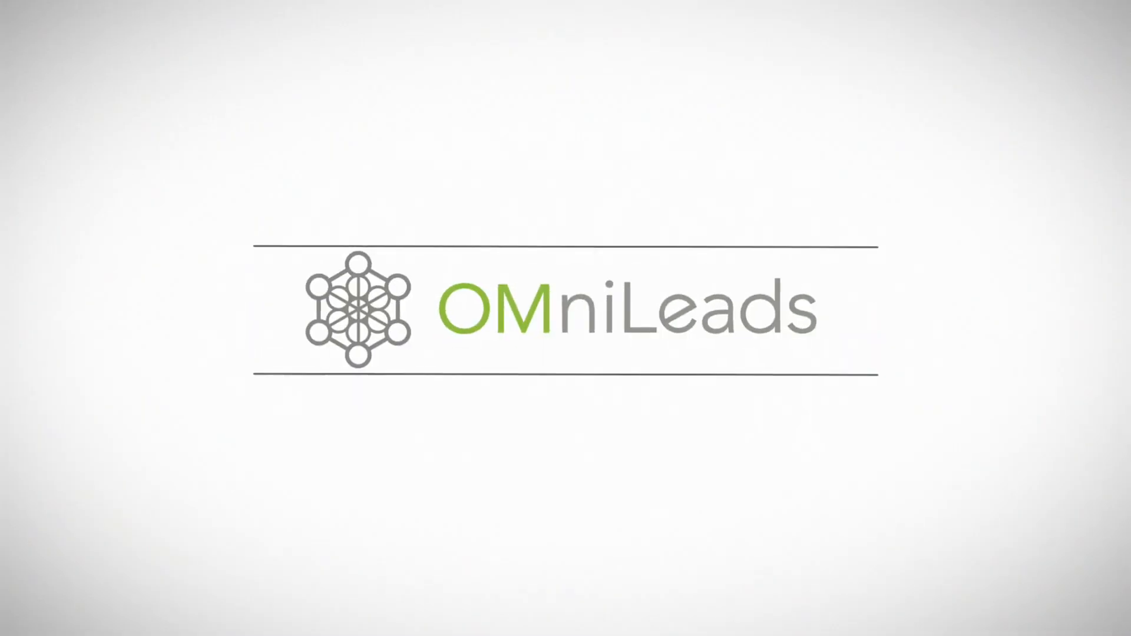